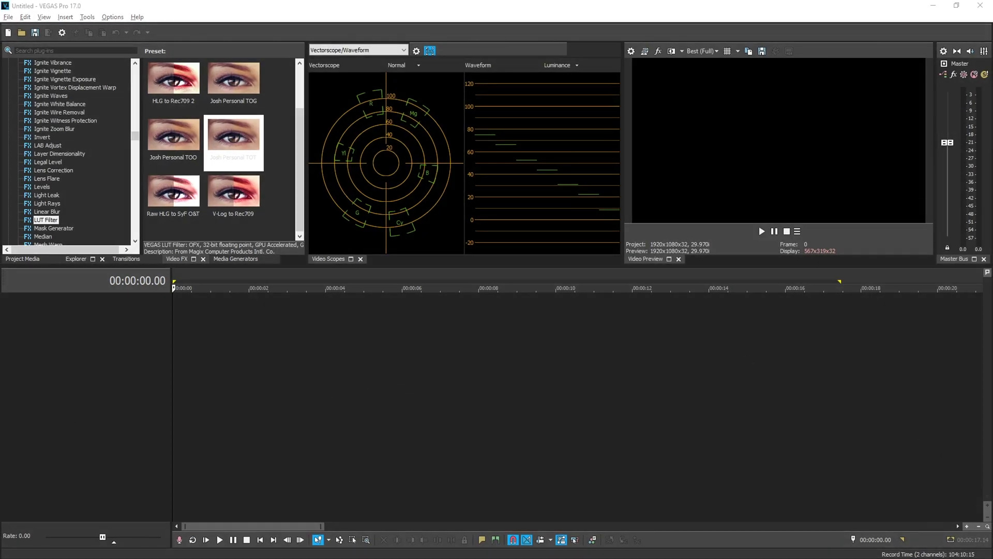
Step: Add launch.mp4 to the timeline and match the project to its 23.976p video settings
{"action": "left_click_drag", "start_coordinate": [177, 362], "coordinate": [178, 359]}
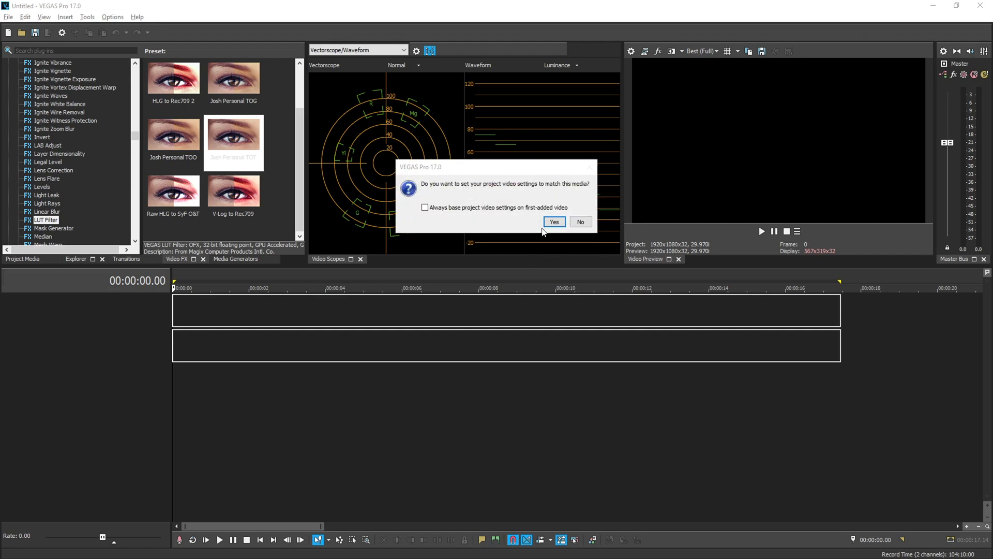
{"action": "left_click", "coordinate": [554, 223]}
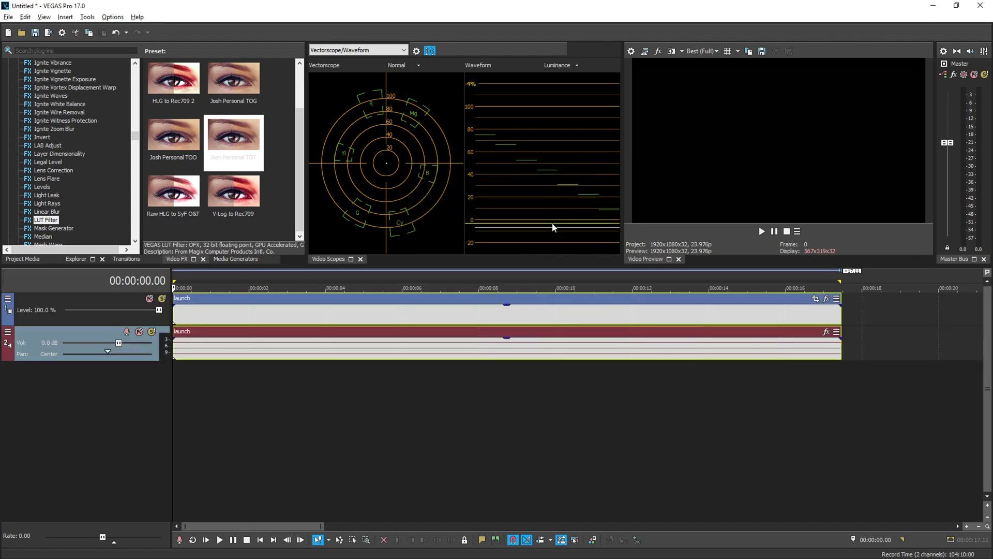
{"action": "left_click", "coordinate": [258, 320]}
Step: Skim the launch event to the crouch just before takeoff at 00:00:12.20
{"action": "left_click", "coordinate": [254, 322]}
{"action": "left_click", "coordinate": [474, 318]}
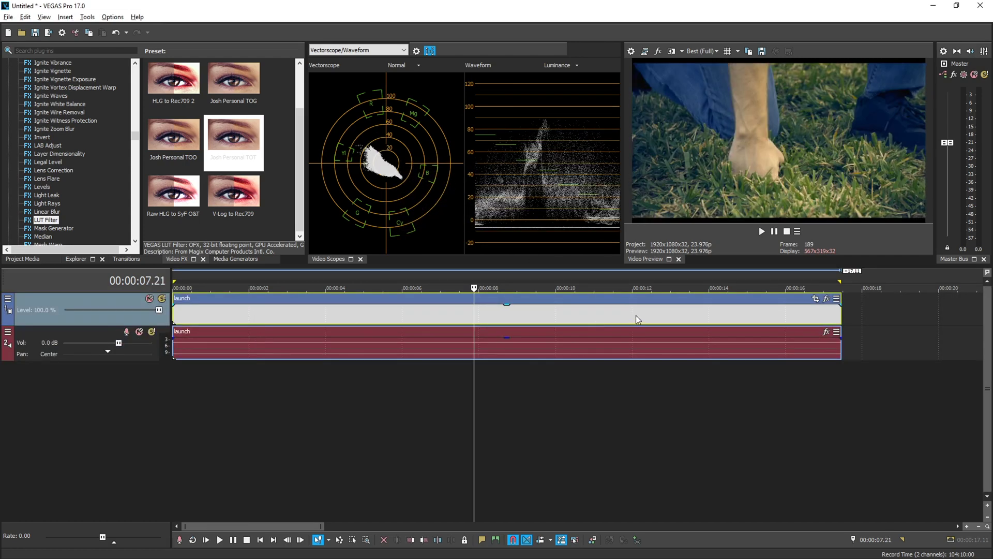
{"action": "left_click", "coordinate": [650, 314]}
{"action": "left_click", "coordinate": [750, 316]}
{"action": "left_click", "coordinate": [692, 313]}
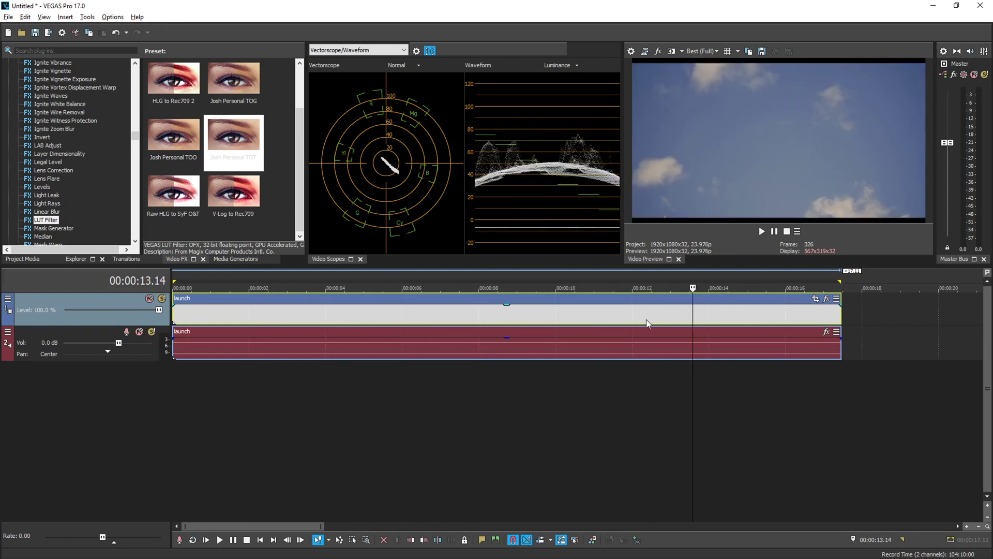
{"action": "left_click", "coordinate": [642, 318]}
{"action": "left_click", "coordinate": [645, 314]}
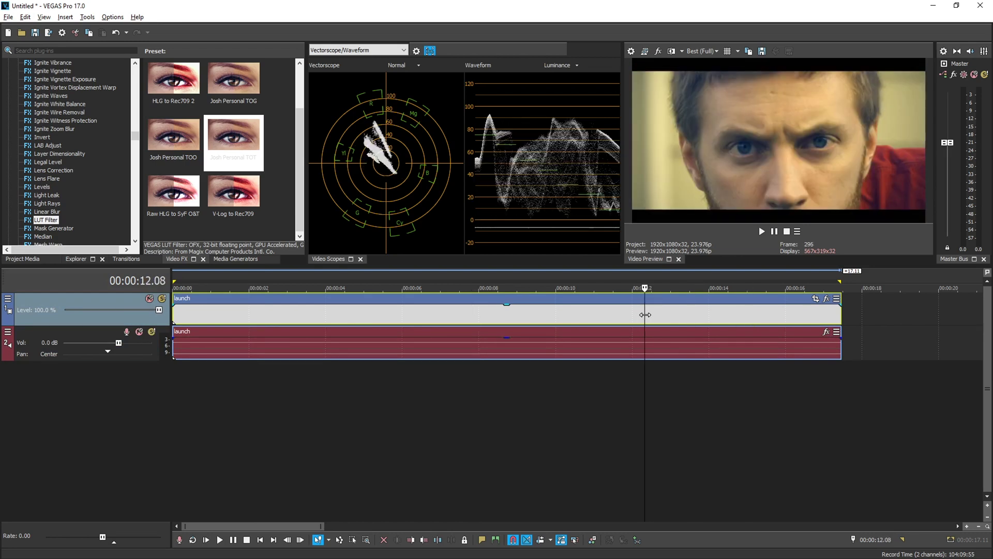
{"action": "left_click", "coordinate": [652, 314]}
{"action": "left_click", "coordinate": [661, 314]}
{"action": "left_click", "coordinate": [664, 315]}
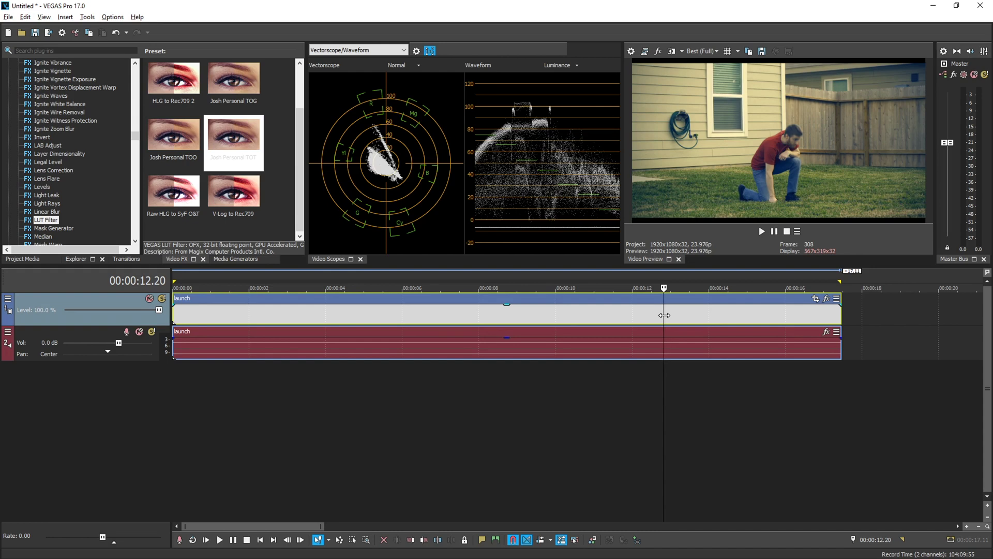
Step: Split the launch clip at 00:00:12.20 and preview playback from the split
{"action": "key", "text": "s"}
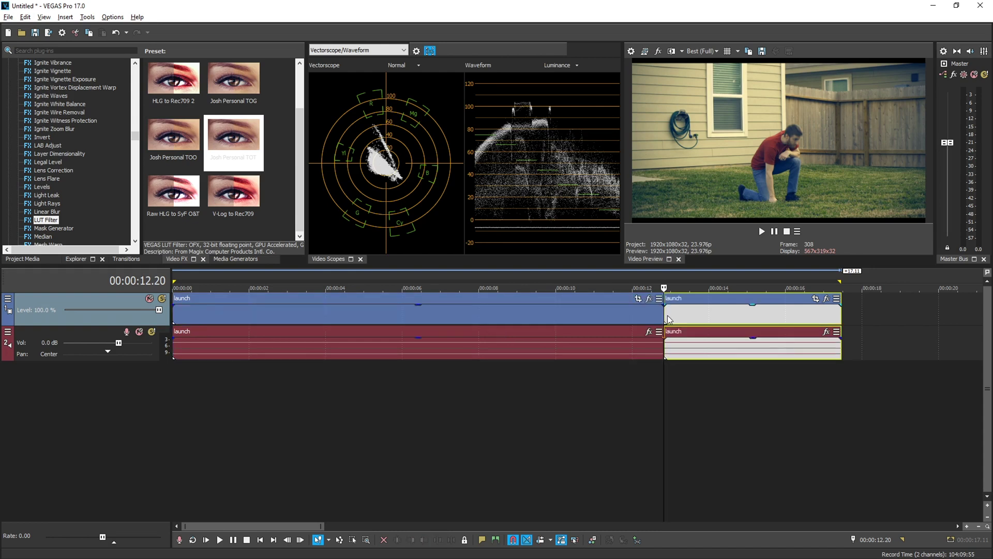
{"action": "key", "text": "space"}
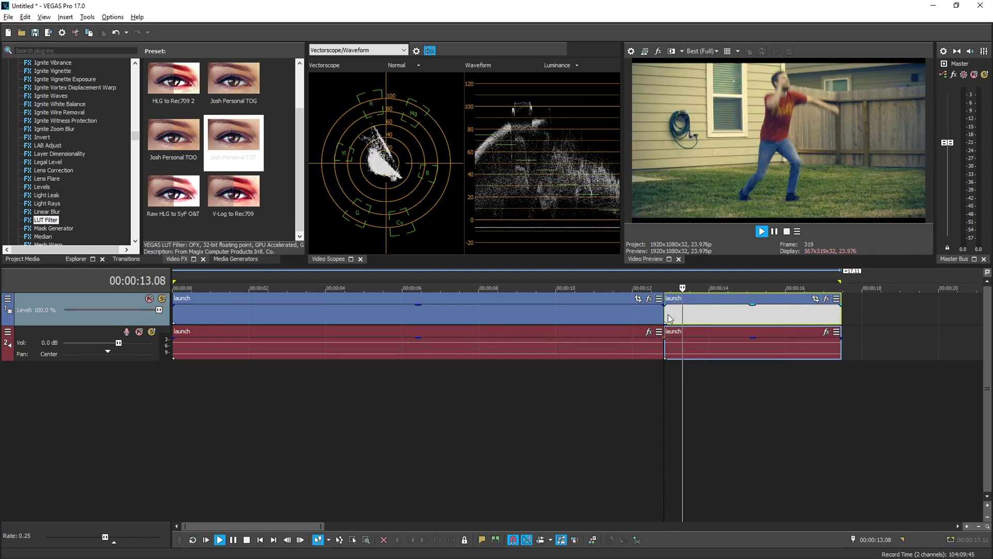
{"action": "key", "text": "k"}
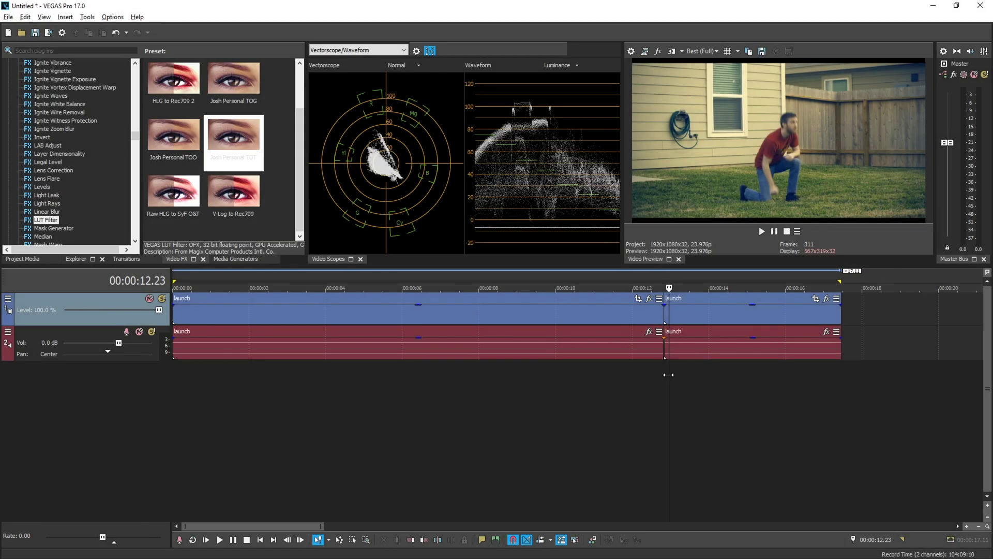
Step: Open the right-hand launch event in VEGAS Effects
{"action": "left_click", "coordinate": [675, 316]}
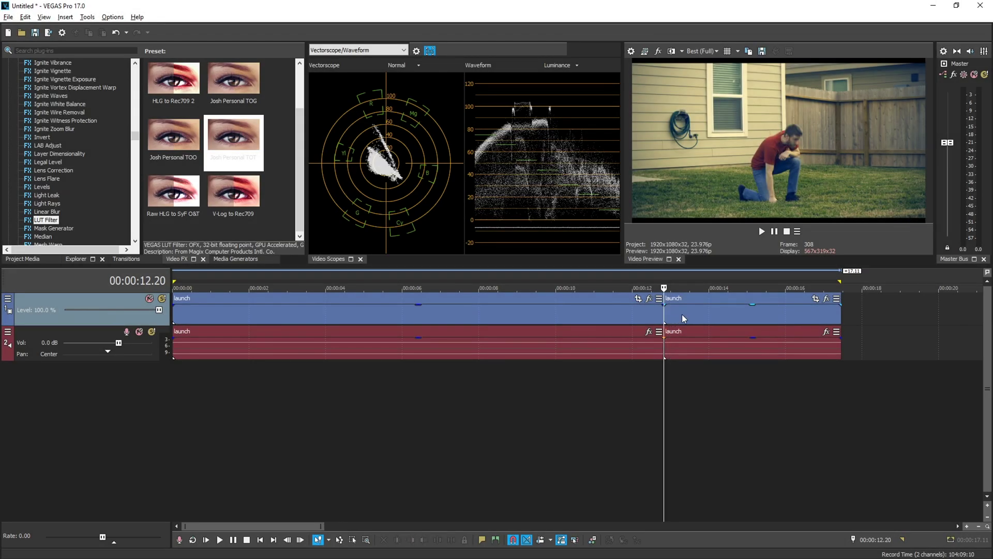
{"action": "left_click", "coordinate": [714, 315]}
{"action": "right_click", "coordinate": [733, 315]}
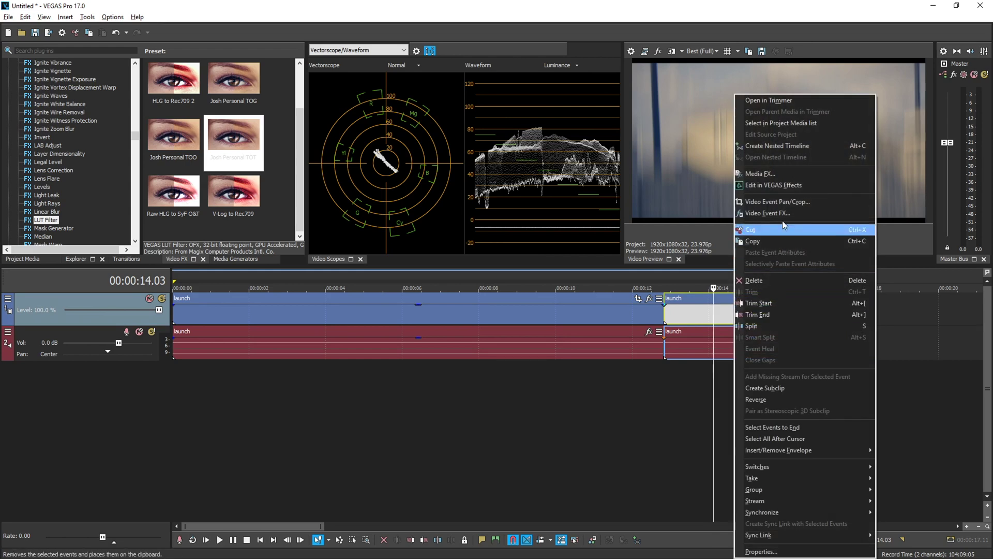
{"action": "left_click", "coordinate": [785, 186]}
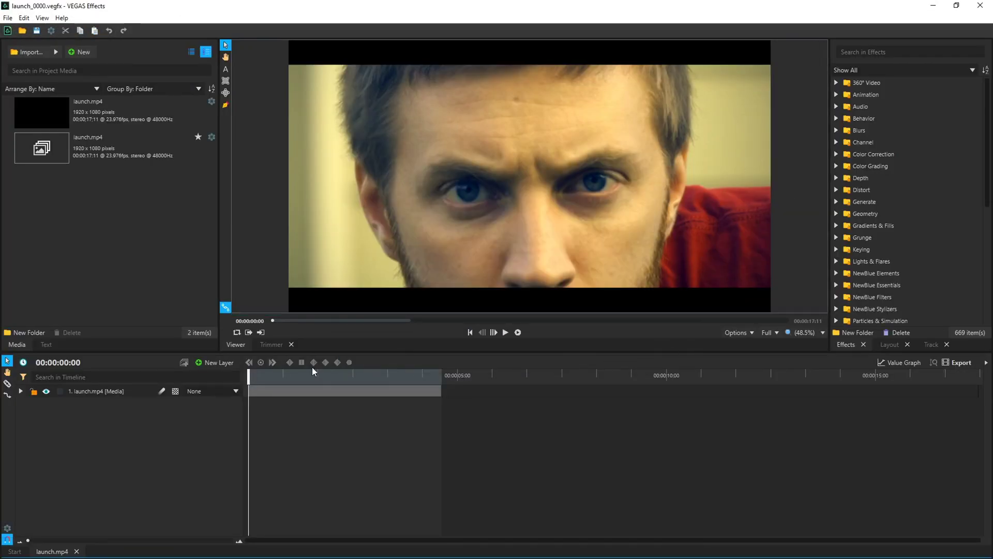
Step: Split the launch.mp4 layer at frame 00:00:00:15, then advance to frame 00:00:00:17
{"action": "left_click", "coordinate": [255, 376]}
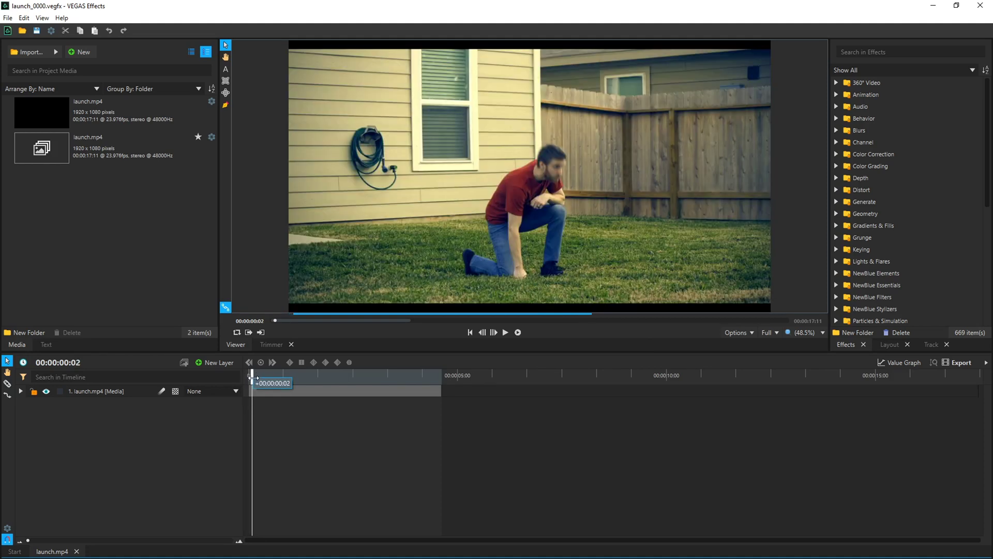
{"action": "left_click_drag", "start_coordinate": [255, 377], "coordinate": [276, 376]}
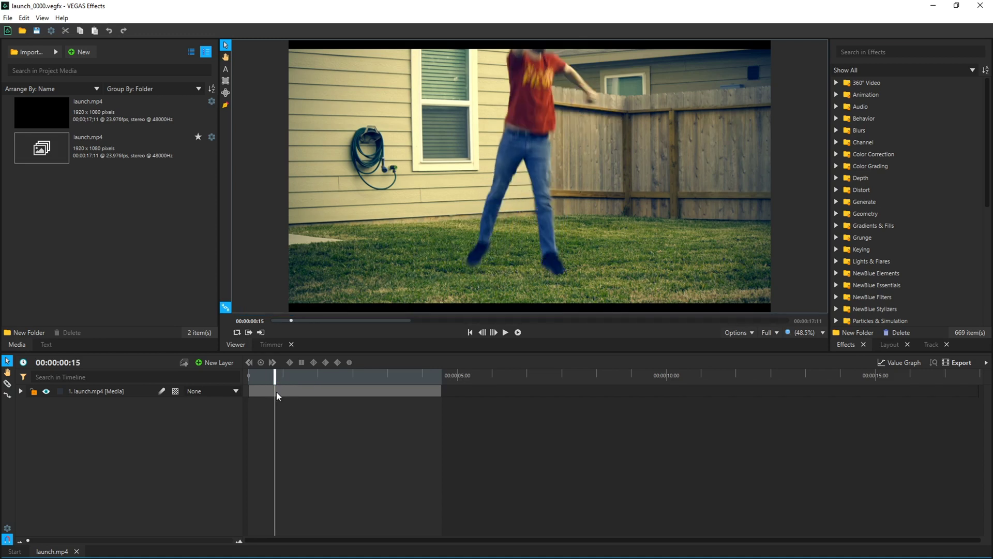
{"action": "left_click", "coordinate": [135, 390]}
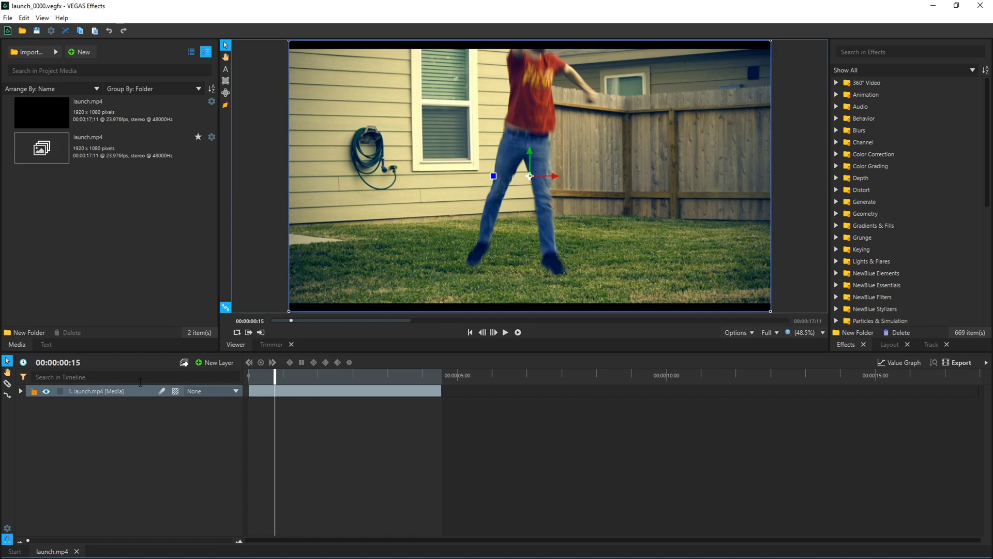
{"action": "key", "text": "ctrl+shift+d"}
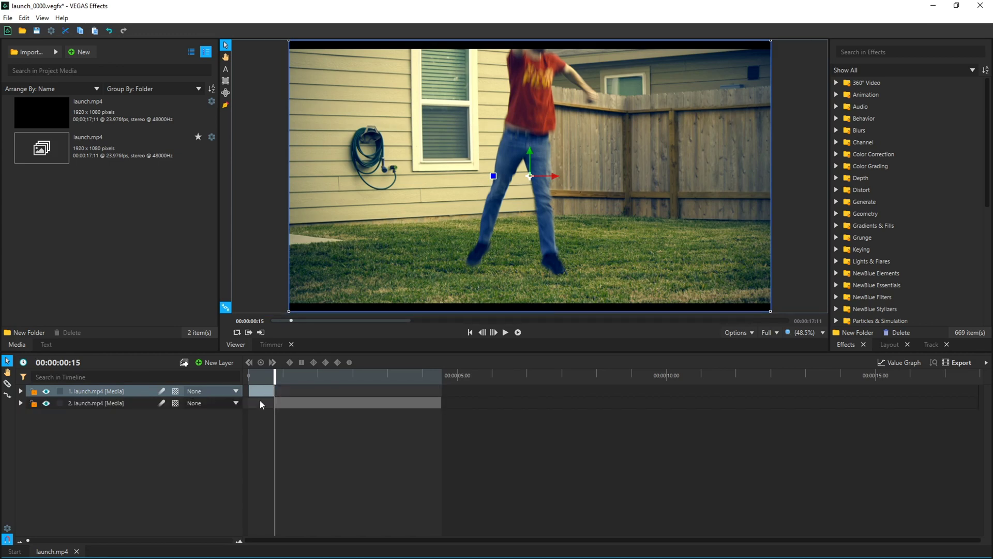
{"action": "left_click_drag", "start_coordinate": [275, 381], "coordinate": [278, 381]}
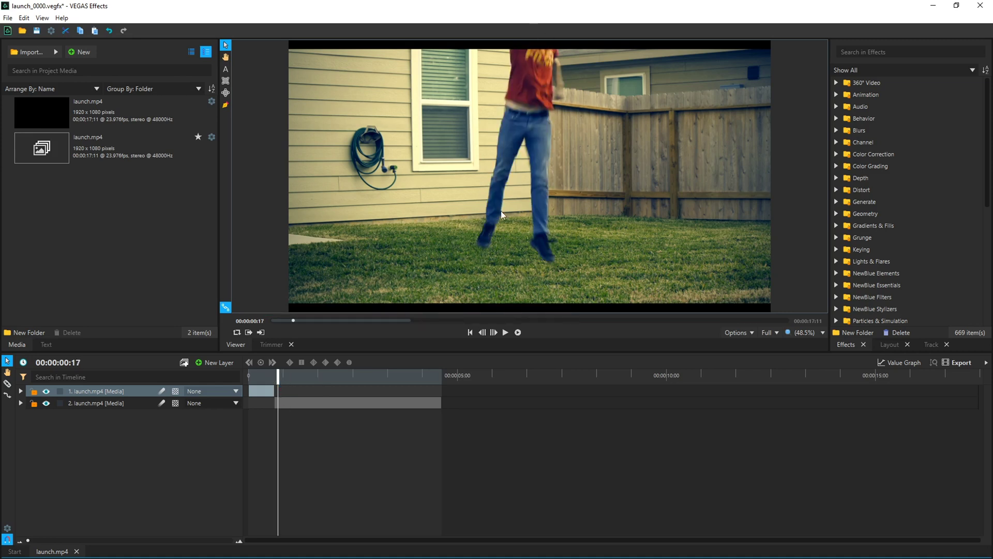
Step: Export the current frame as the image jump.png
{"action": "left_click", "coordinate": [737, 334]}
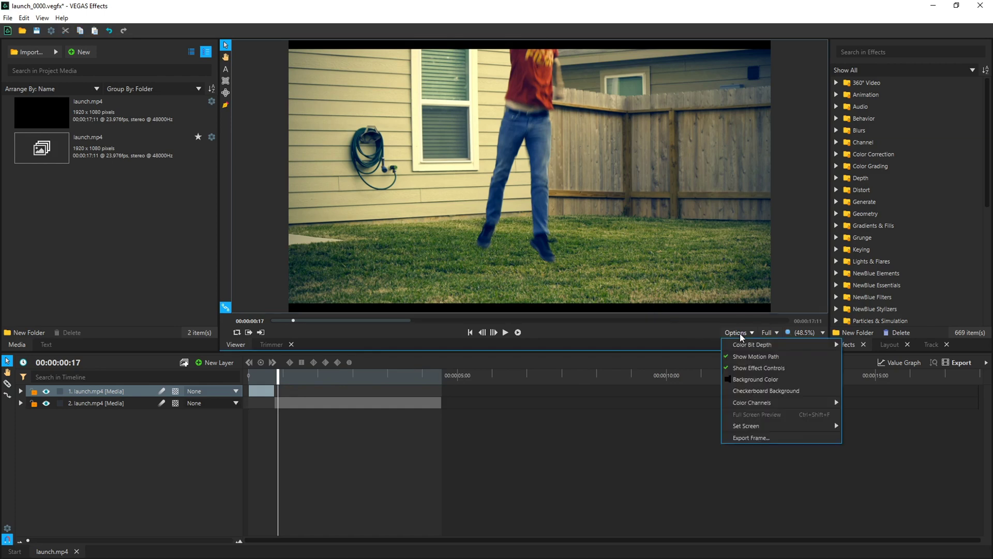
{"action": "left_click", "coordinate": [755, 438]}
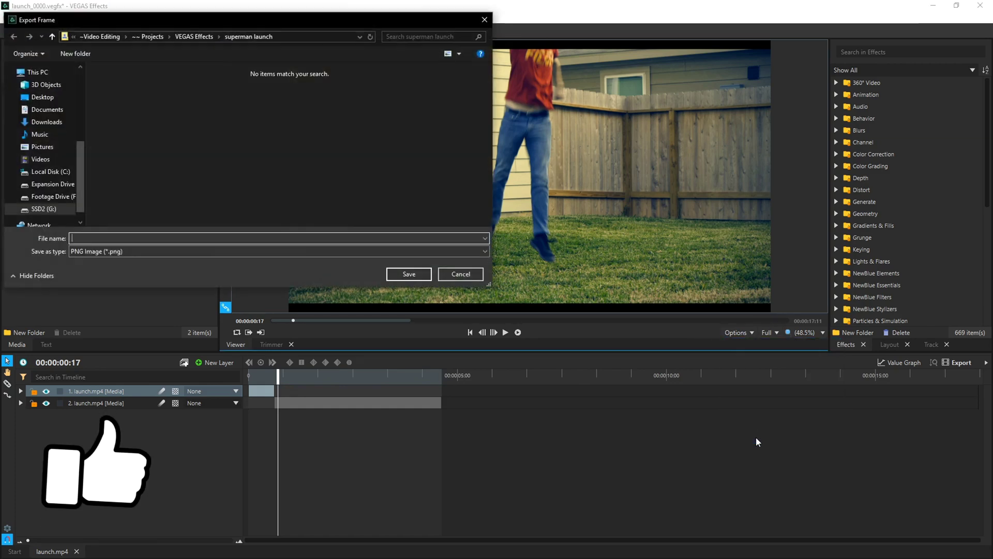
{"action": "key", "text": "Escape"}
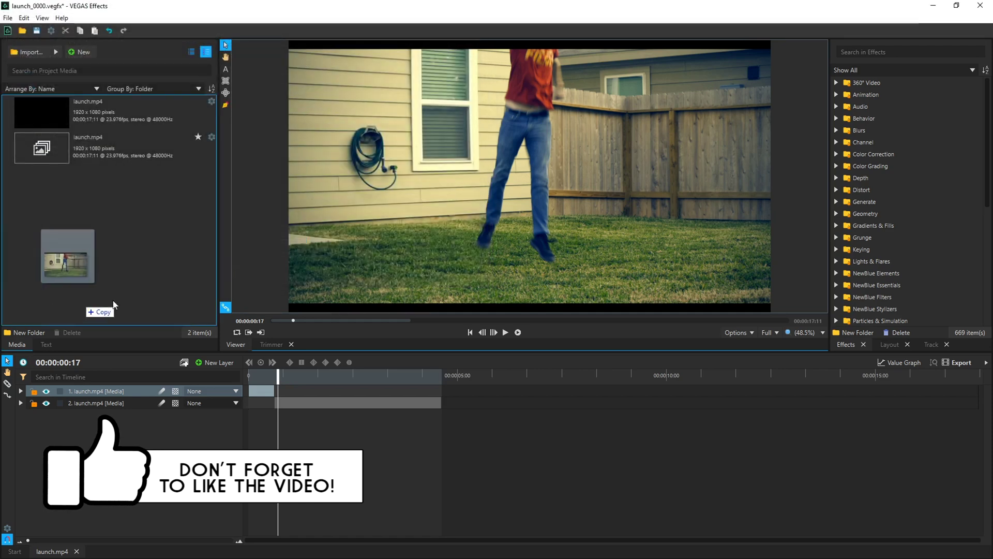
Step: Import jump.png into the Media panel and place it as the new top layer
{"action": "left_click_drag", "start_coordinate": [111, 305], "coordinate": [139, 249]}
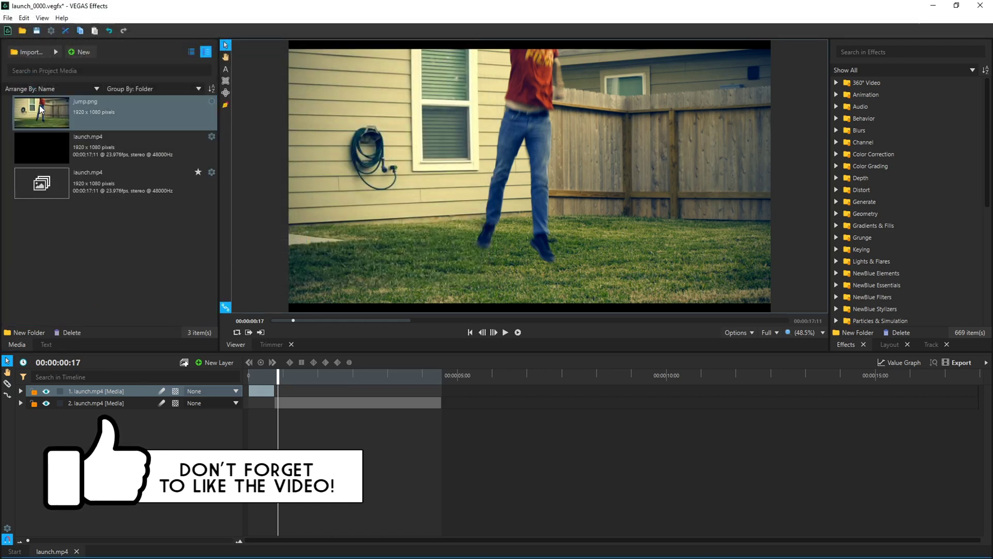
{"action": "left_click_drag", "start_coordinate": [40, 105], "coordinate": [167, 268]}
{"action": "left_click_drag", "start_coordinate": [198, 314], "coordinate": [275, 391]}
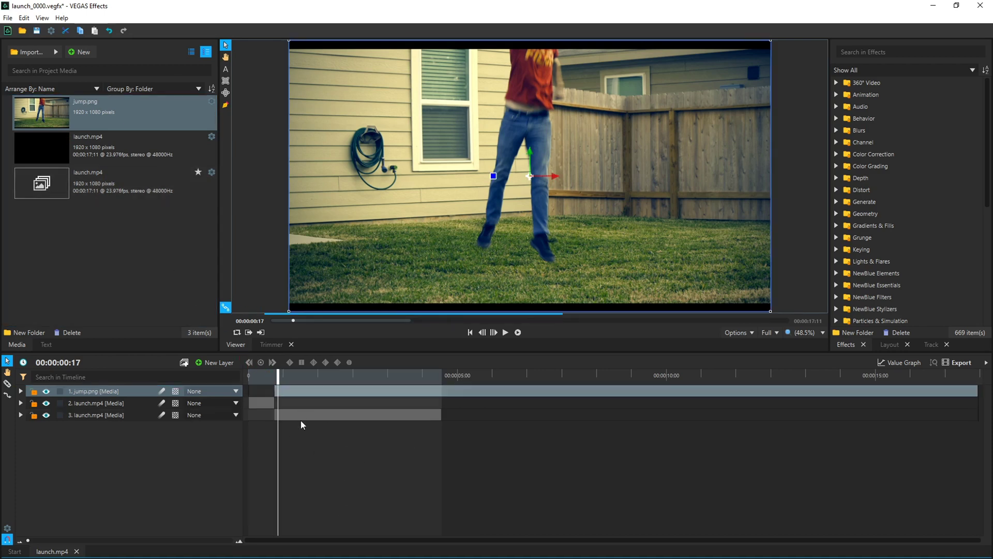
Step: Trim layer 3's launch clip to the playhead and slide it back to frame 00:00:00:15
{"action": "scroll", "coordinate": [281, 378], "scroll_direction": "up", "scroll_amount": 6}
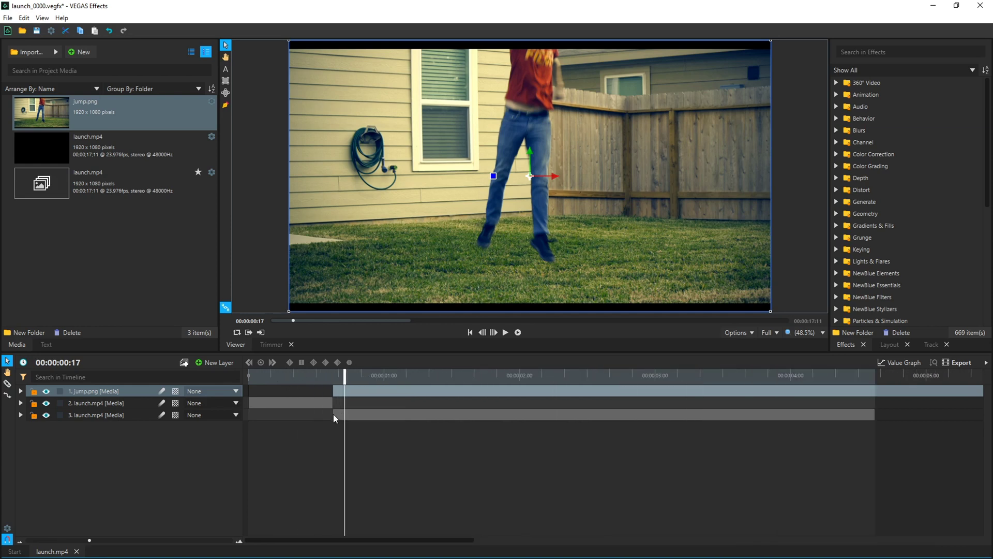
{"action": "left_click", "coordinate": [333, 415]}
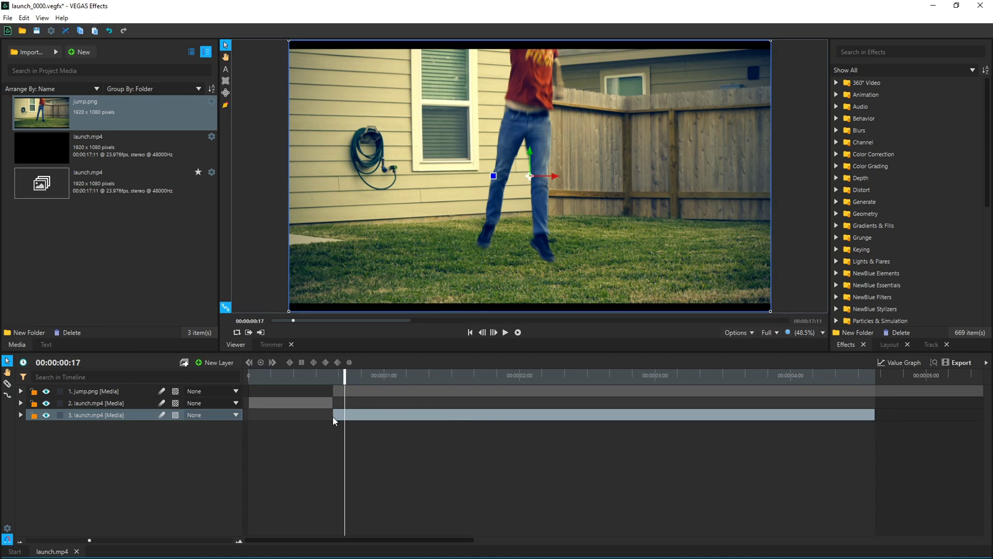
{"action": "left_click_drag", "start_coordinate": [333, 417], "coordinate": [344, 417]}
{"action": "left_click_drag", "start_coordinate": [370, 416], "coordinate": [444, 392]}
Step: Align the jump.png clip to start at frame 00:00:00:15
{"action": "mouse_move", "coordinate": [345, 375]}
{"action": "left_mouse_down"}
{"action": "mouse_move", "coordinate": [305, 375]}
{"action": "mouse_move", "coordinate": [334, 375]}
{"action": "left_mouse_up"}
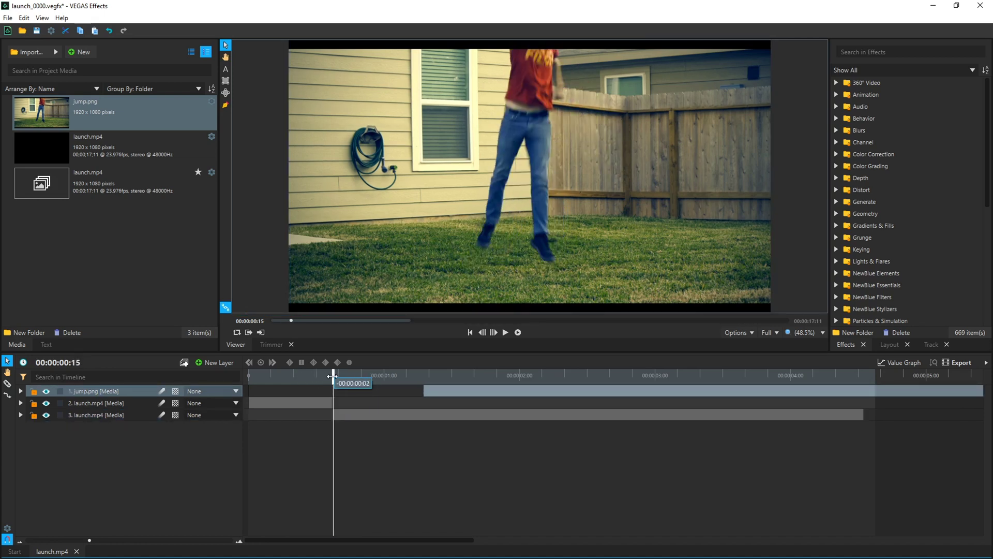
{"action": "key", "text": "space"}
{"action": "key", "text": "space"}
{"action": "left_click_drag", "start_coordinate": [436, 392], "coordinate": [342, 386]}
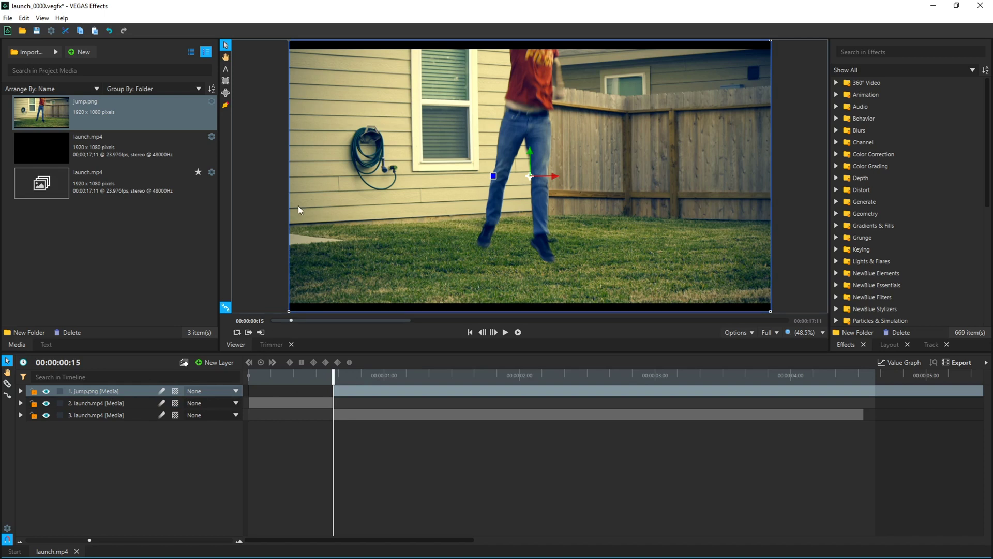
Step: Start a mask on jump.png at the shirt top and trace down the first leg and foot
{"action": "left_click", "coordinate": [225, 106]}
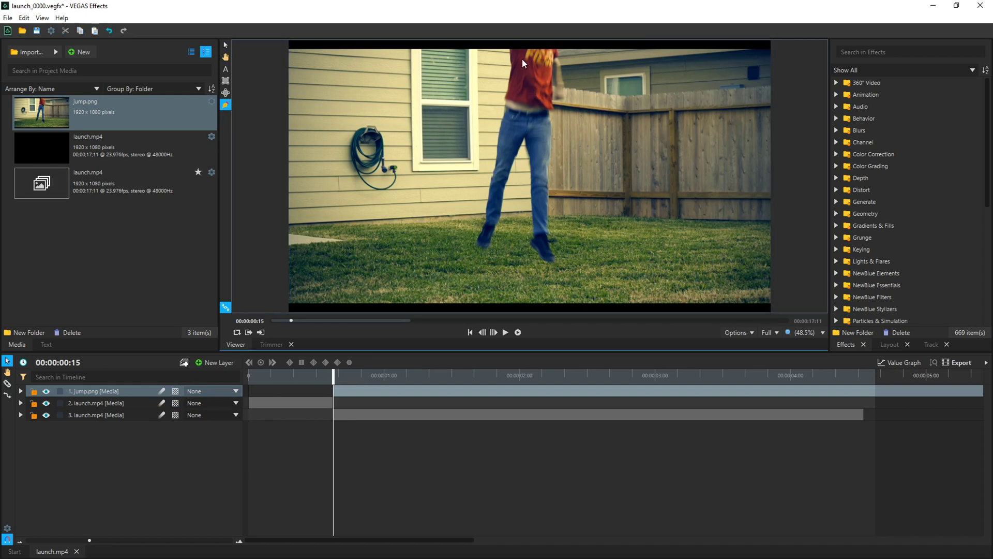
{"action": "left_click", "coordinate": [512, 50]}
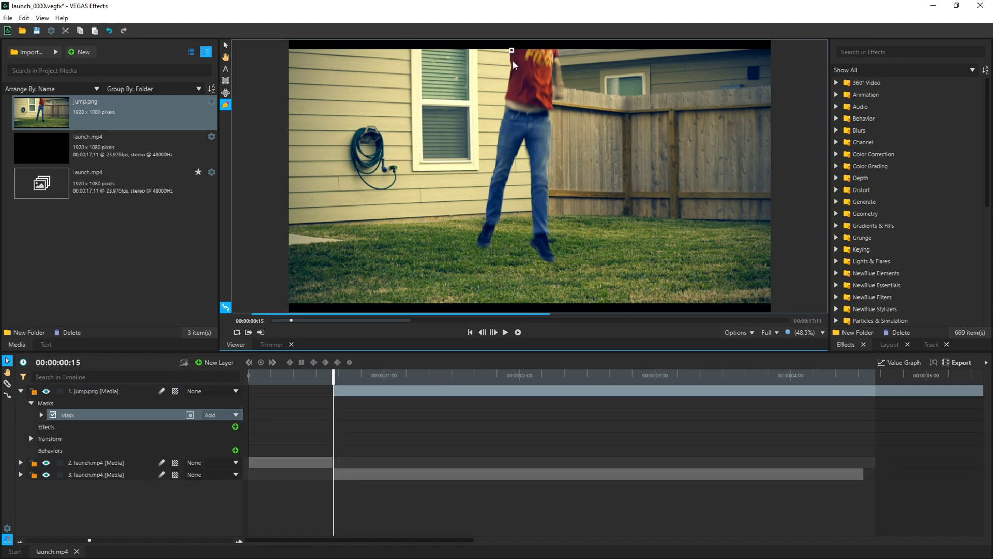
{"action": "left_click", "coordinate": [505, 117]}
{"action": "left_click", "coordinate": [498, 153]}
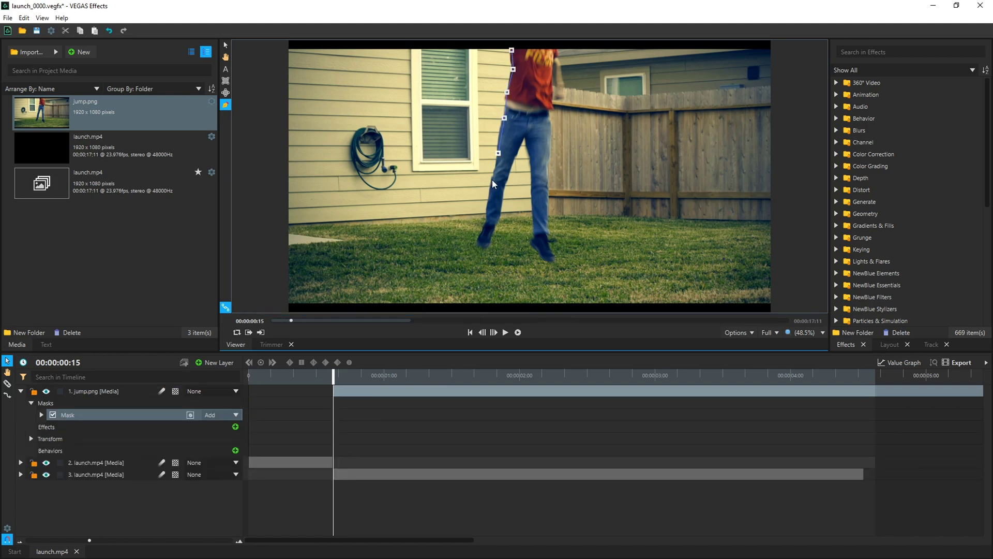
{"action": "left_click", "coordinate": [482, 244]}
{"action": "left_click", "coordinate": [488, 242]}
{"action": "left_click", "coordinate": [493, 230]}
{"action": "left_click", "coordinate": [498, 216]}
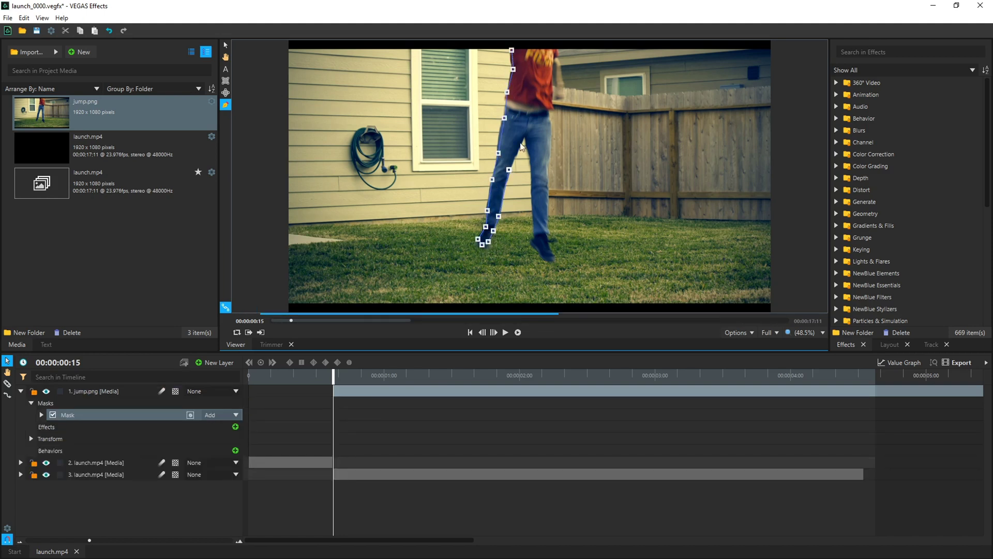
{"action": "left_click", "coordinate": [508, 170]}
{"action": "left_click", "coordinate": [525, 135]}
{"action": "left_click", "coordinate": [531, 159]}
Step: Trace the mask up the other leg and around the shirt, closing it at the start point
{"action": "left_click", "coordinate": [540, 252]}
{"action": "left_click", "coordinate": [550, 259]}
{"action": "left_click", "coordinate": [545, 228]}
{"action": "left_click", "coordinate": [547, 196]}
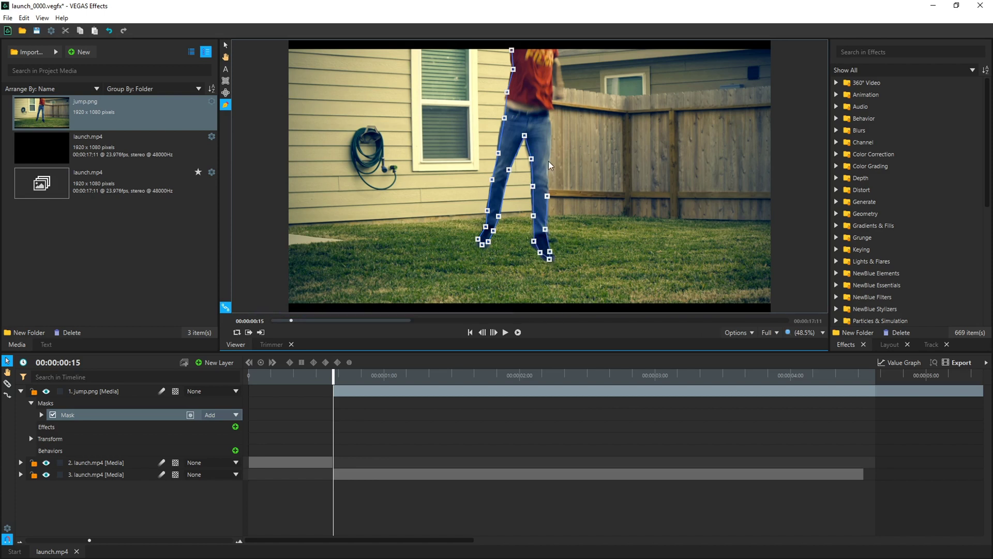
{"action": "left_click", "coordinate": [547, 156]}
{"action": "left_click", "coordinate": [550, 133]}
{"action": "left_click", "coordinate": [548, 103]}
{"action": "left_click", "coordinate": [551, 83]}
{"action": "left_click", "coordinate": [550, 67]}
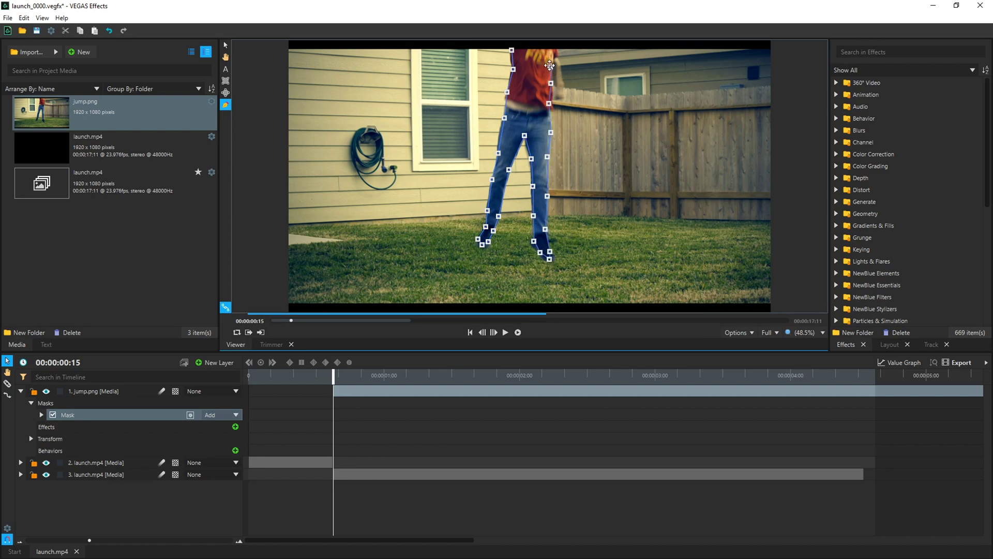
{"action": "left_click", "coordinate": [545, 55]}
{"action": "left_click", "coordinate": [533, 50]}
{"action": "left_click", "coordinate": [520, 50]}
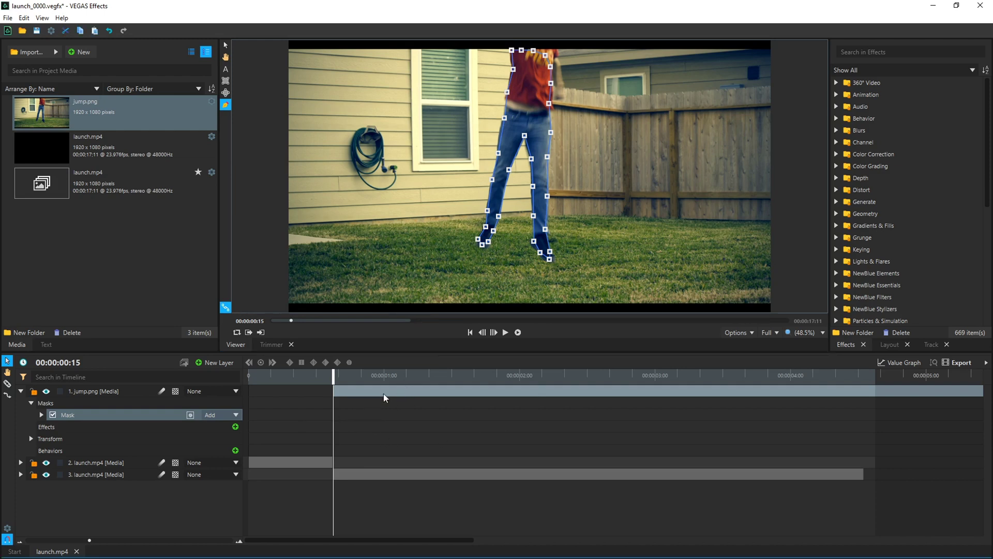
{"action": "left_click_drag", "start_coordinate": [383, 393], "coordinate": [400, 392]}
Step: Shorten layer 3's launch clip, start jump.png at frame 15, and set Position/Rotation keyframes
{"action": "left_click_drag", "start_coordinate": [332, 475], "coordinate": [349, 481]}
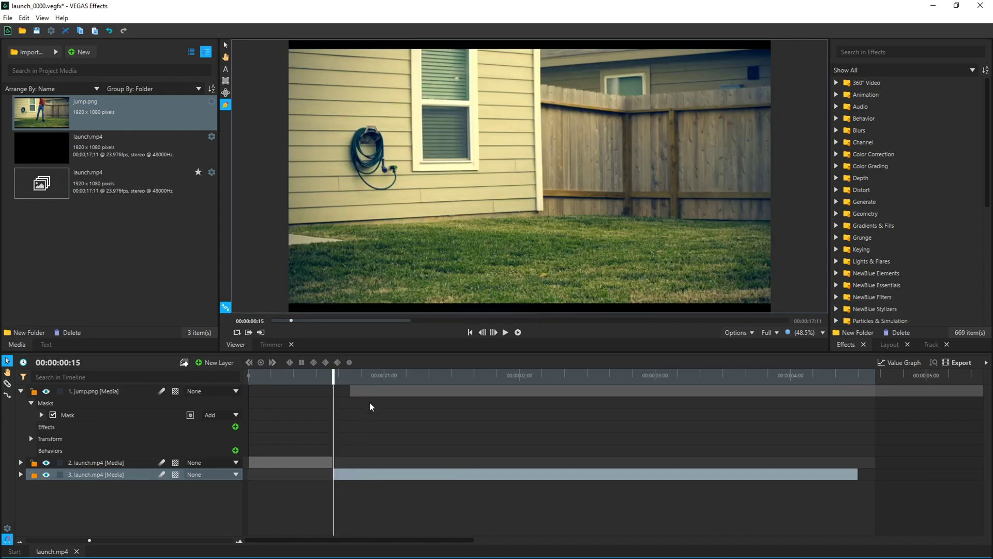
{"action": "left_click_drag", "start_coordinate": [375, 397], "coordinate": [332, 383]}
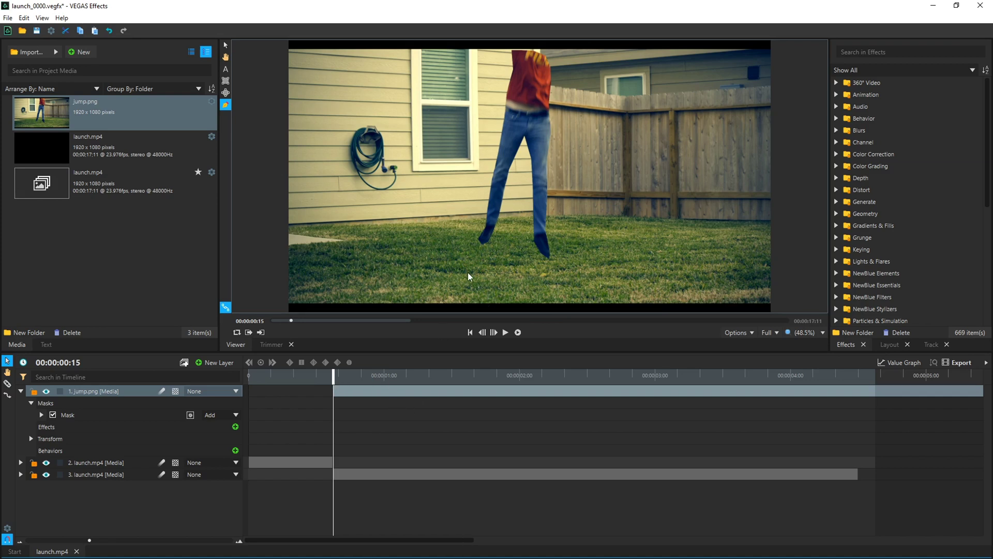
{"action": "left_click", "coordinate": [31, 438]}
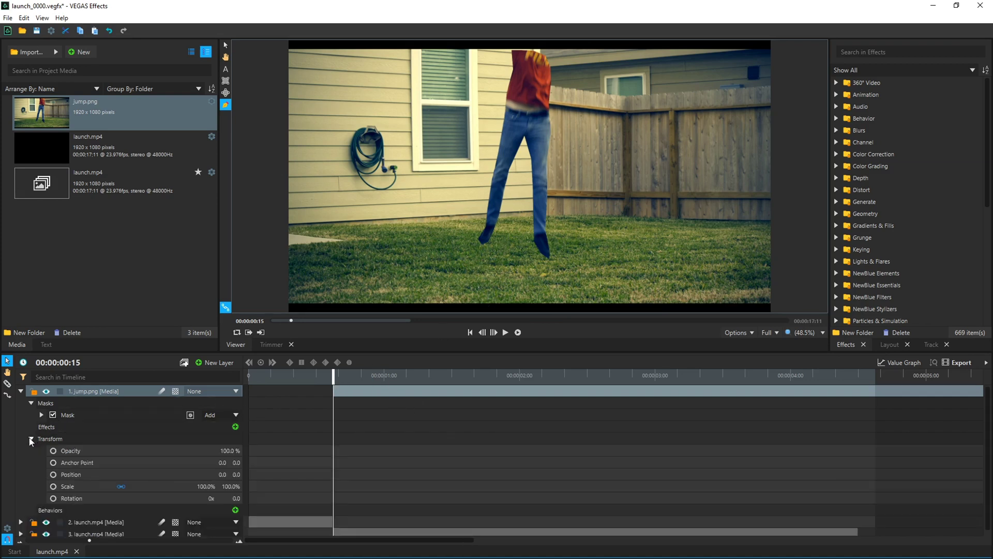
{"action": "left_click", "coordinate": [53, 474]}
{"action": "left_click", "coordinate": [53, 498]}
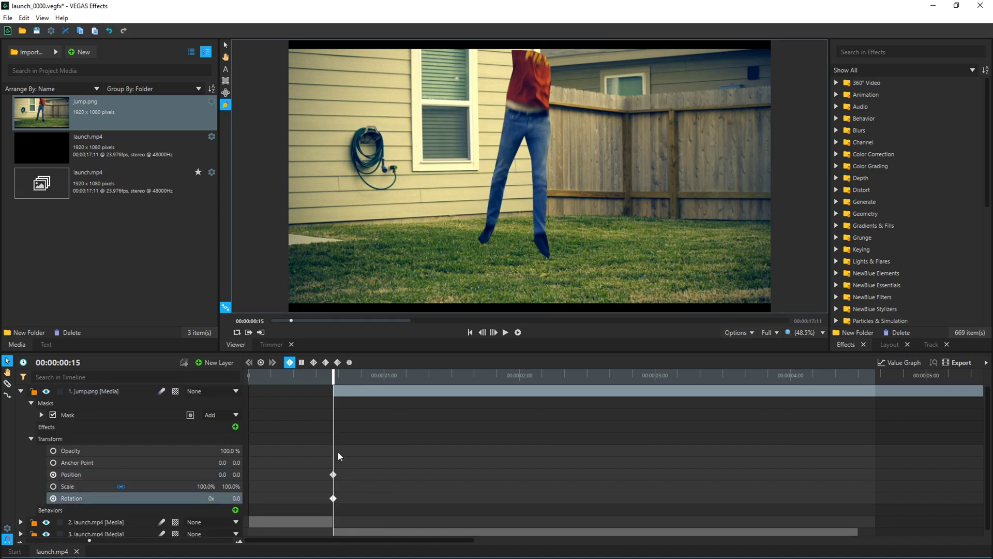
Step: Tilt the cutout to -5° rotation at frame 00:00:00:17
{"action": "left_click", "coordinate": [226, 45]}
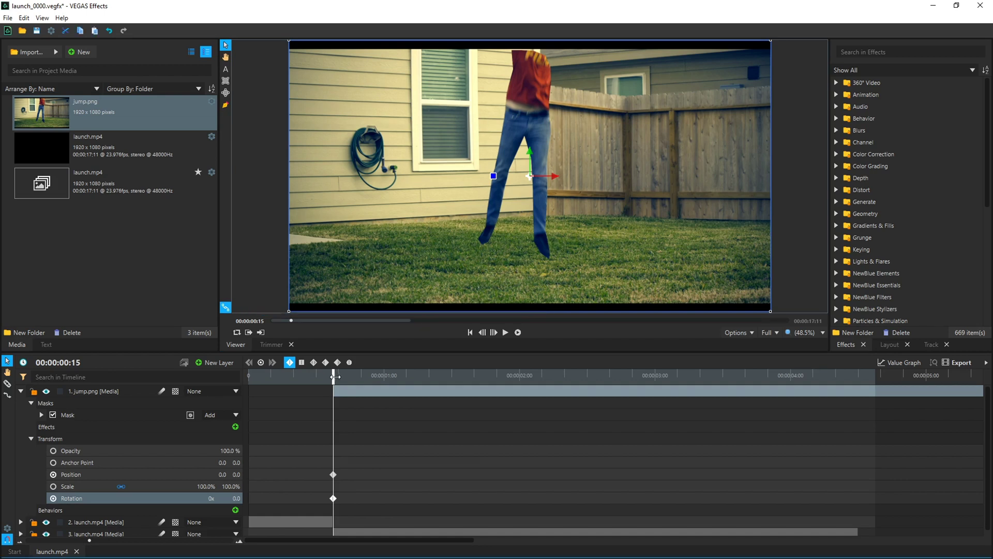
{"action": "left_click_drag", "start_coordinate": [333, 377], "coordinate": [345, 376]}
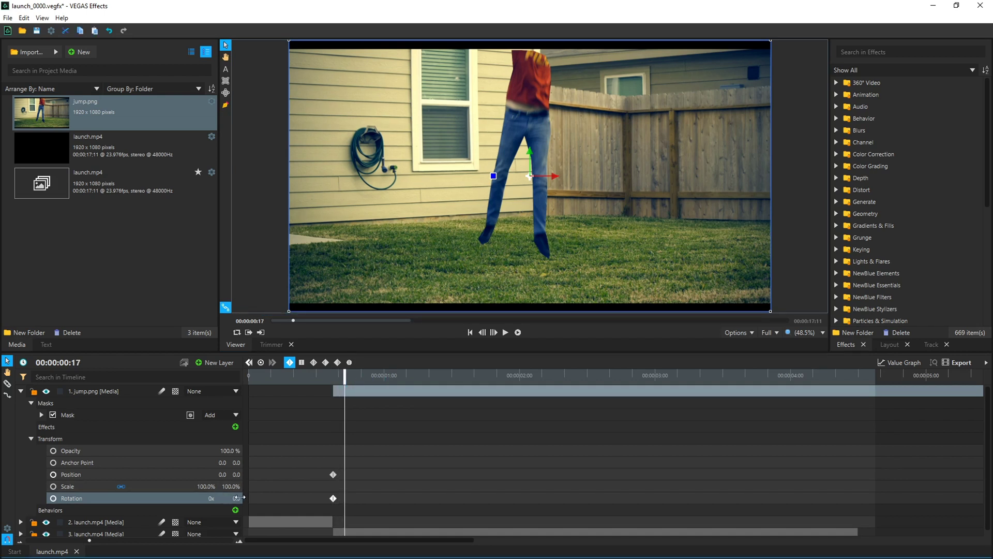
{"action": "left_click_drag", "start_coordinate": [236, 498], "coordinate": [225, 498]}
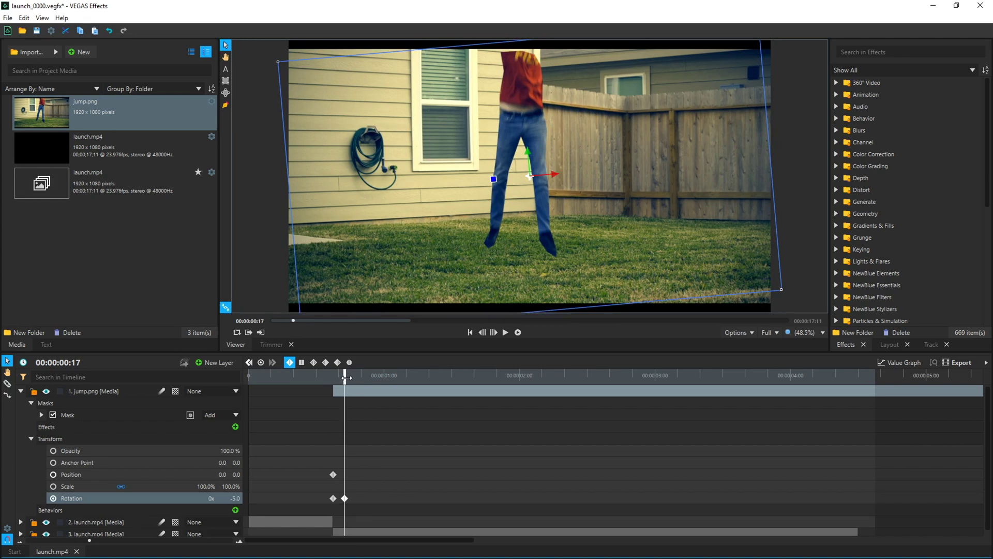
Step: At frame 00:00:00:19, lift the cutout above the frame to position -35, 1445
{"action": "left_click_drag", "start_coordinate": [347, 378], "coordinate": [355, 378]}
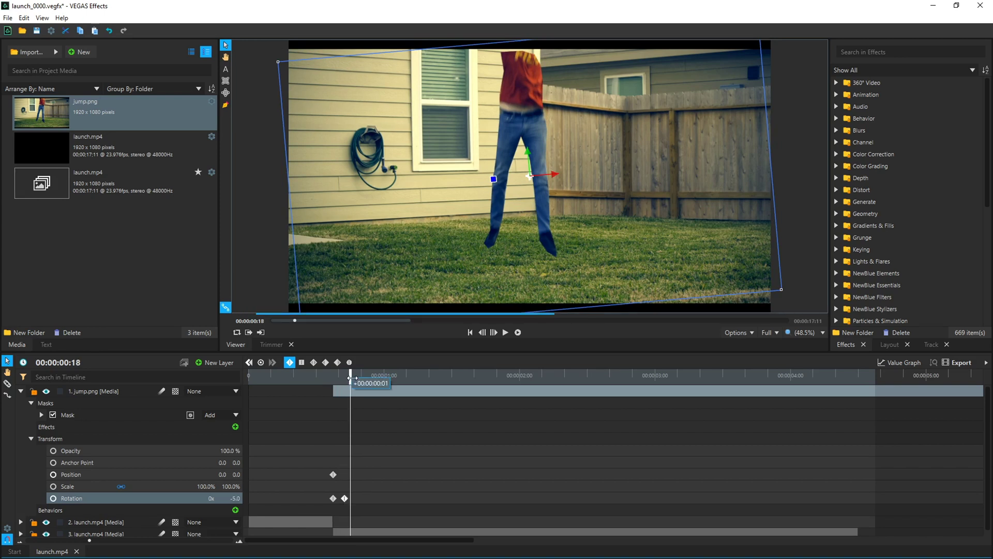
{"action": "left_click", "coordinate": [186, 476]}
{"action": "scroll", "coordinate": [517, 243], "scroll_direction": "down", "scroll_amount": 5}
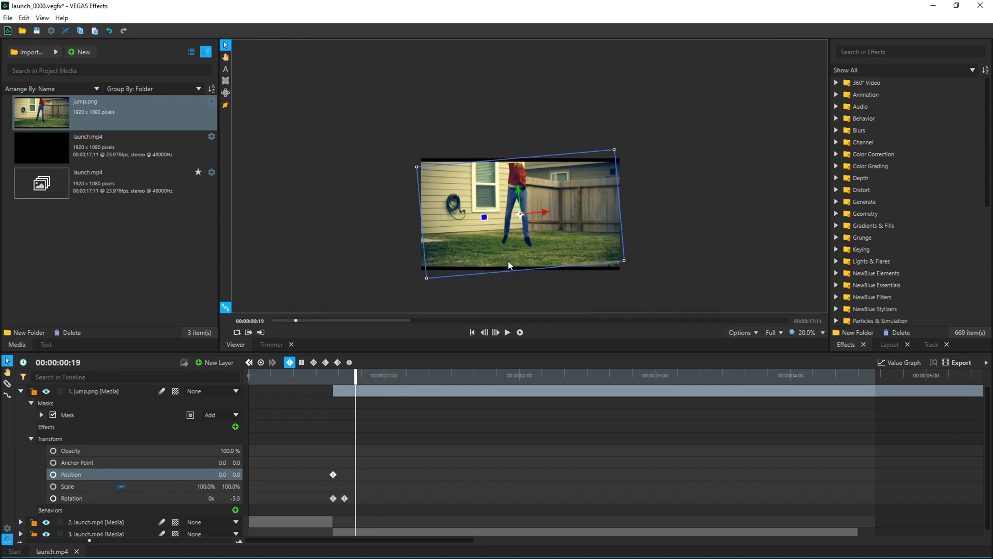
{"action": "left_click_drag", "start_coordinate": [509, 265], "coordinate": [503, 109]}
{"action": "left_click_drag", "start_coordinate": [356, 376], "coordinate": [338, 368]}
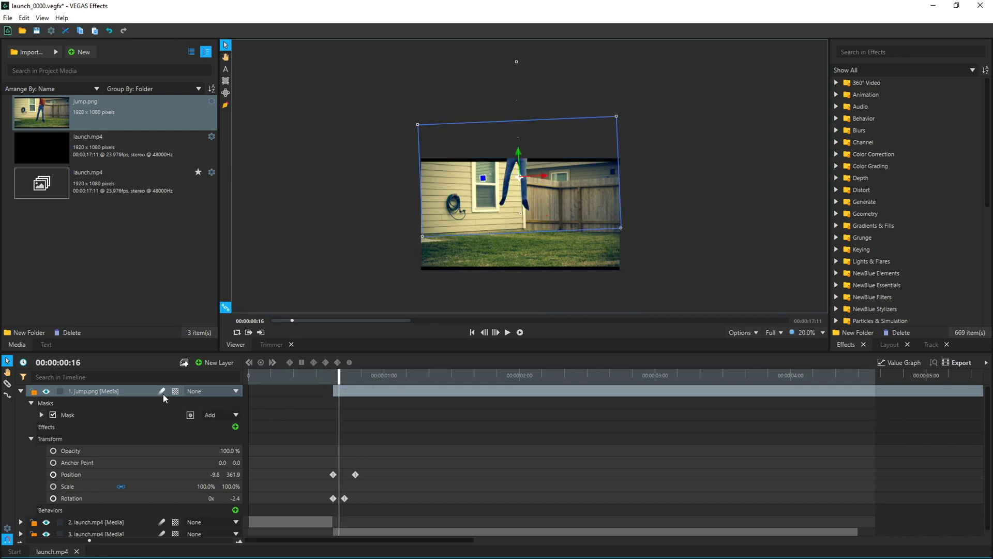
Step: Preview the launch animation from just before takeoff
{"action": "left_click_drag", "start_coordinate": [338, 373], "coordinate": [275, 379]}
{"action": "key", "text": "space"}
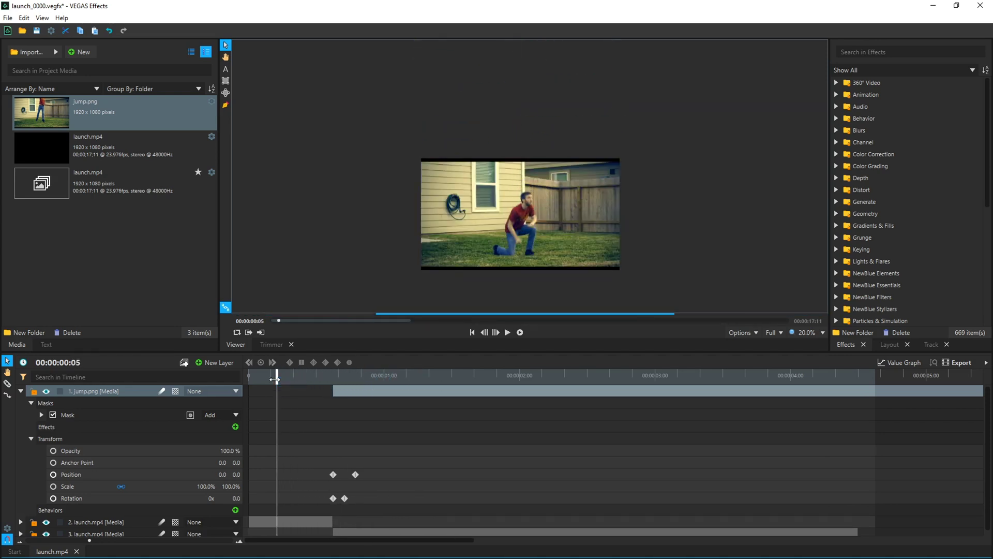
{"action": "key", "text": "space"}
Step: Move the frame-19 cutout position further right and higher, to -5, 1755
{"action": "left_click_drag", "start_coordinate": [373, 380], "coordinate": [356, 380]}
{"action": "left_click_drag", "start_coordinate": [481, 106], "coordinate": [489, 108]}
{"action": "mouse_move", "coordinate": [354, 377]}
{"action": "left_mouse_down"}
{"action": "mouse_move", "coordinate": [281, 376]}
{"action": "mouse_move", "coordinate": [355, 382]}
{"action": "left_mouse_up"}
{"action": "scroll", "coordinate": [516, 256], "scroll_direction": "down", "scroll_amount": 2}
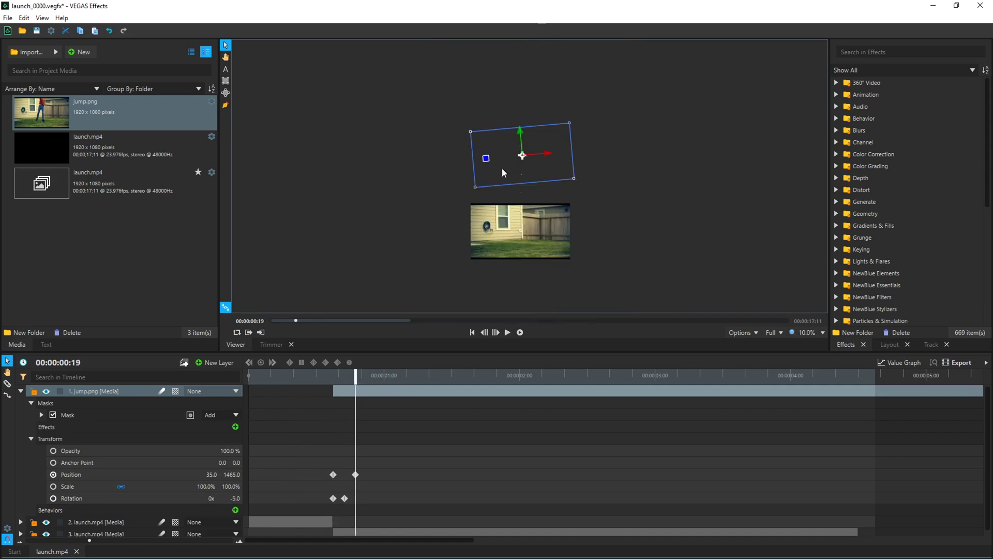
{"action": "mouse_move", "coordinate": [502, 167]}
{"action": "left_mouse_down"}
{"action": "mouse_move", "coordinate": [500, 151]}
{"action": "mouse_move", "coordinate": [498, 162]}
{"action": "left_mouse_up"}
{"action": "left_click_drag", "start_coordinate": [354, 377], "coordinate": [333, 379]}
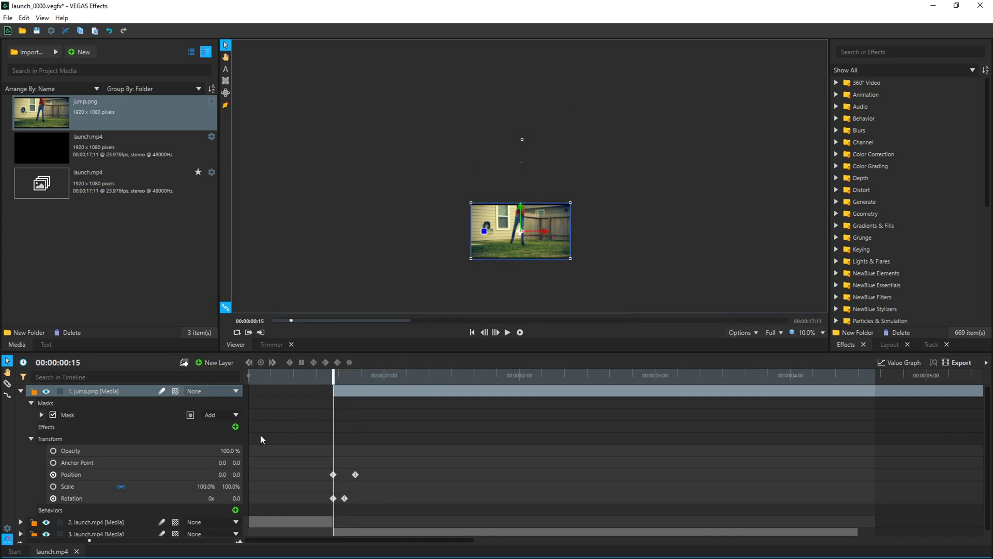
{"action": "left_click", "coordinate": [7, 528]}
Step: Set the composite's motion blur shutter angle to 270 and view the blurred launch frames
{"action": "left_click", "coordinate": [436, 181]}
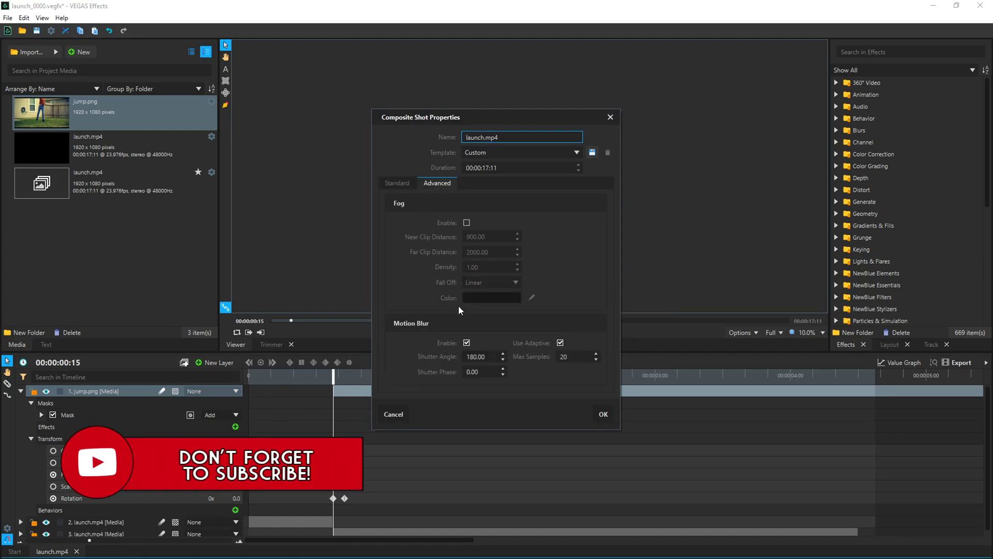
{"action": "left_click", "coordinate": [474, 357]}
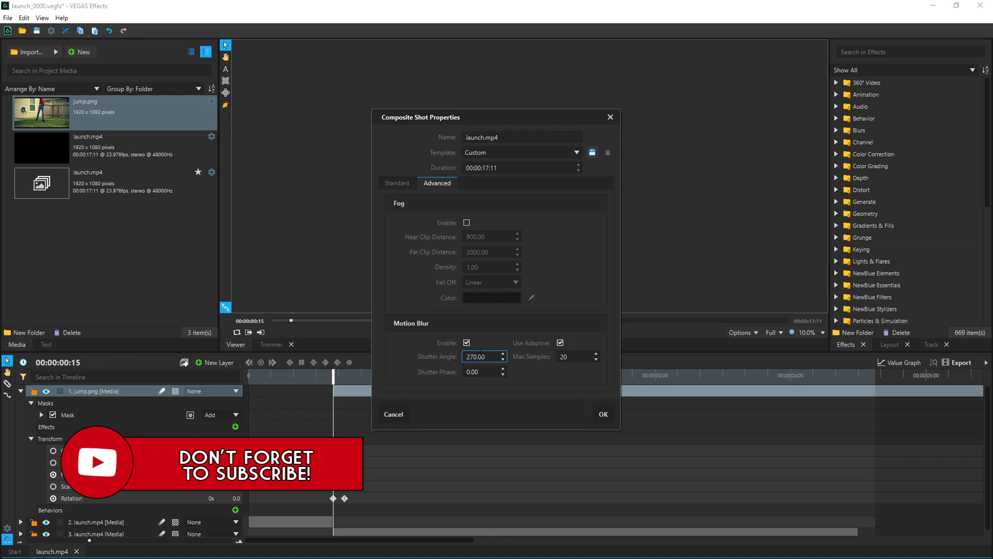
{"action": "left_click", "coordinate": [607, 417]}
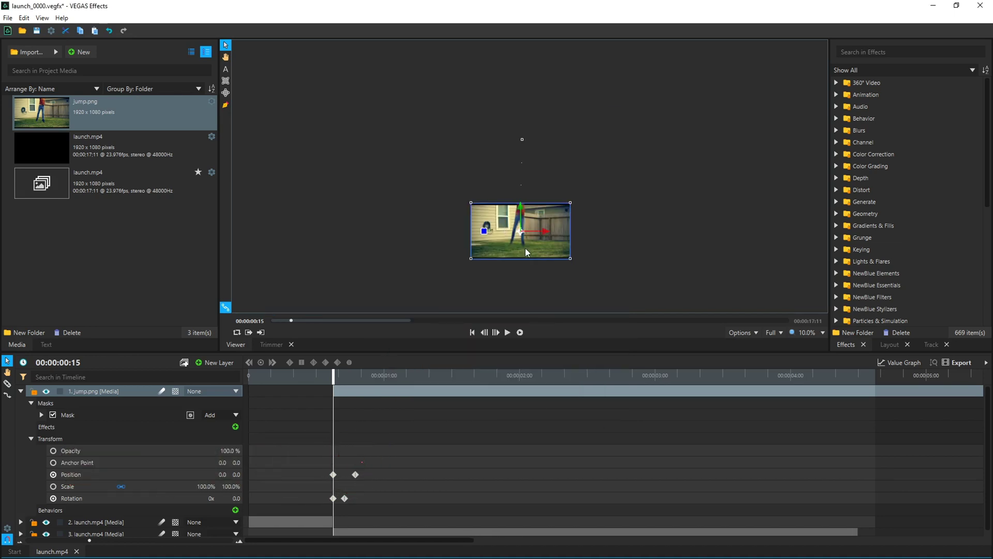
{"action": "scroll", "coordinate": [510, 234], "scroll_direction": "up", "scroll_amount": 2}
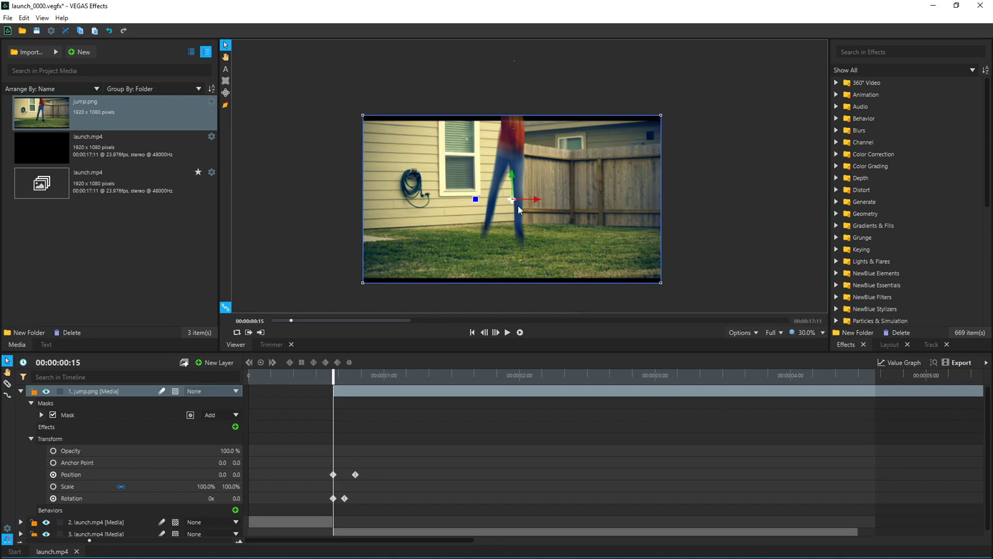
{"action": "left_click_drag", "start_coordinate": [333, 377], "coordinate": [406, 377]}
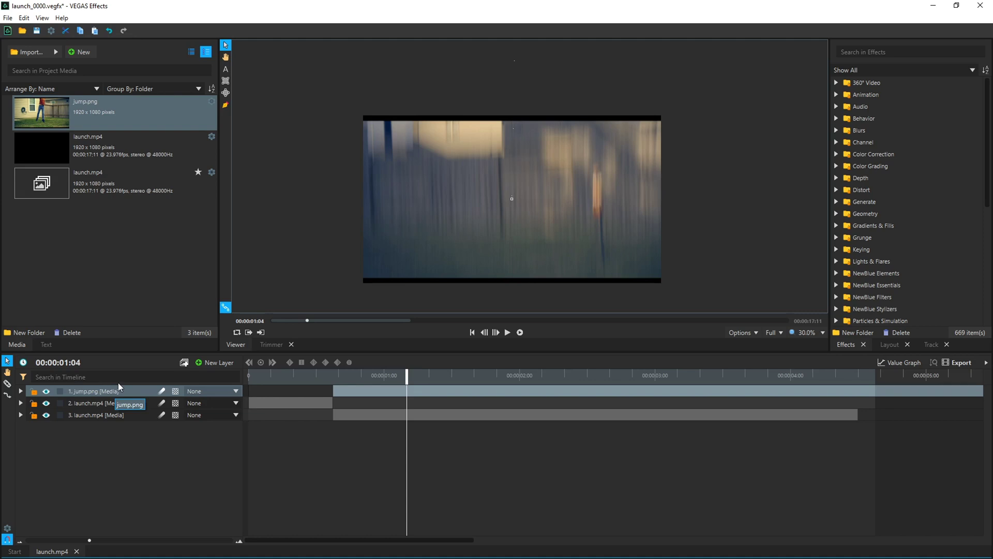
Step: Split the jump.png layer and layer 4's launch.mp4 clip at 00:00:01:04
{"action": "key", "text": "ctrl+shift+d"}
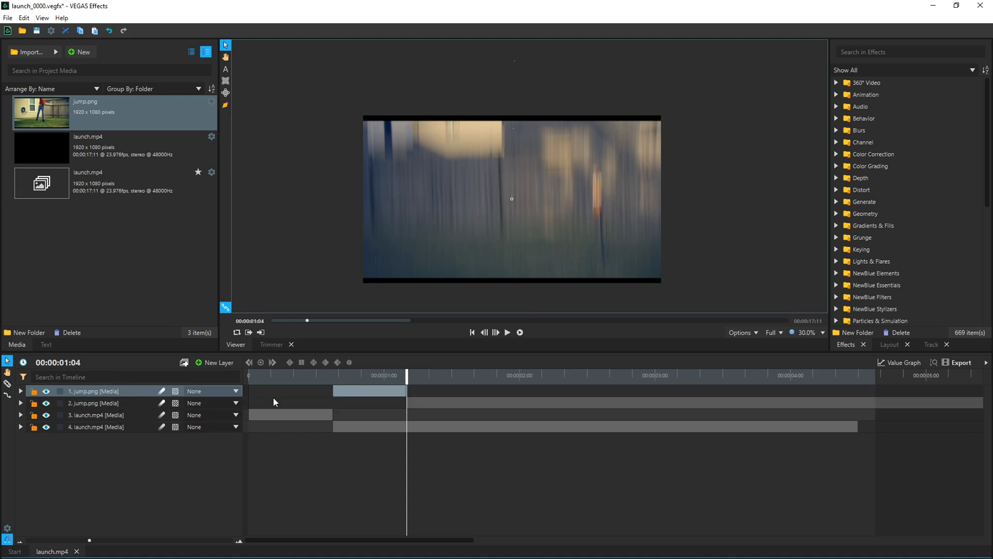
{"action": "left_click", "coordinate": [103, 405]}
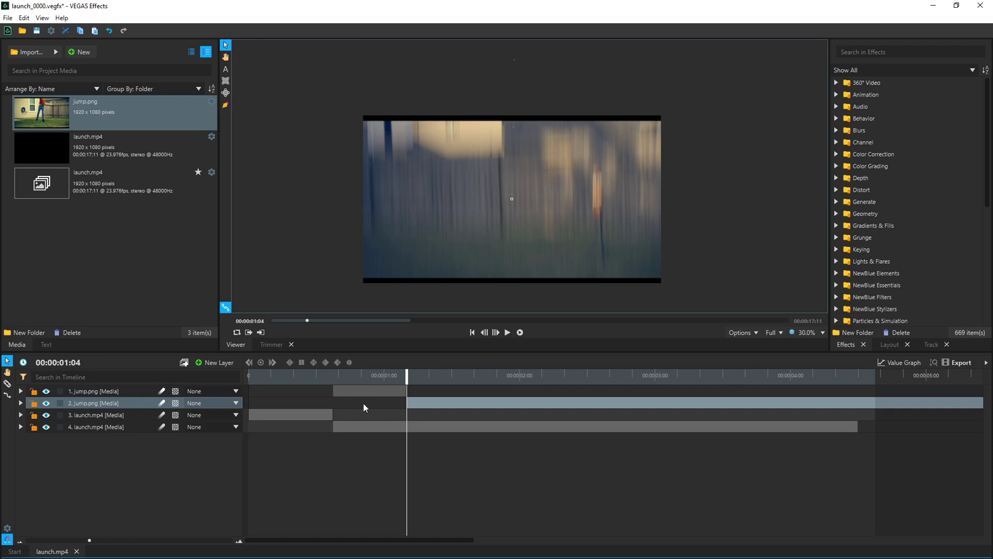
{"action": "left_click", "coordinate": [407, 427]}
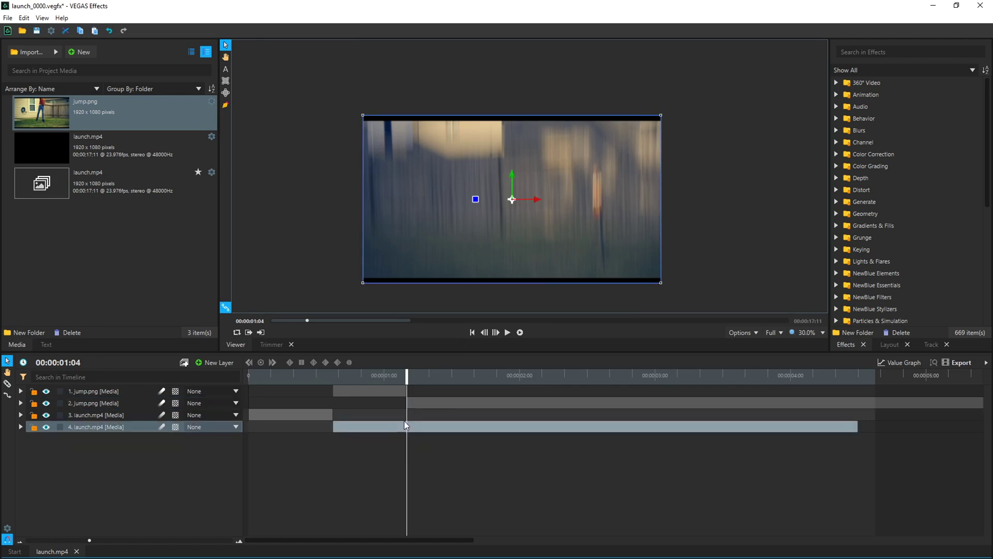
{"action": "key", "text": "ctrl+shift+d"}
Step: Select the second jump.png layer and expand its Transform to show Position and Rotation keyframes
{"action": "left_click", "coordinate": [427, 408]}
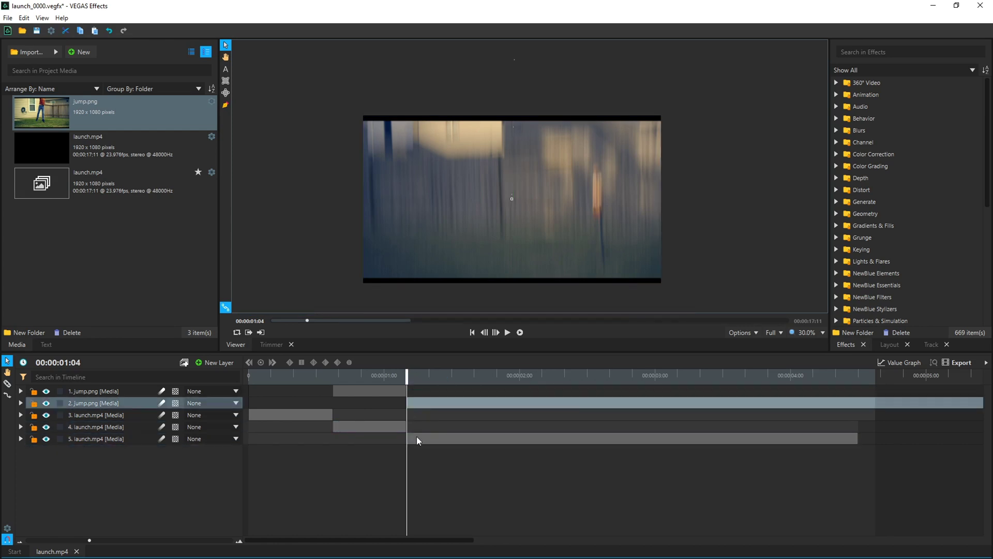
{"action": "left_click", "coordinate": [416, 436]}
{"action": "left_click", "coordinate": [375, 393]}
{"action": "left_click", "coordinate": [378, 428]}
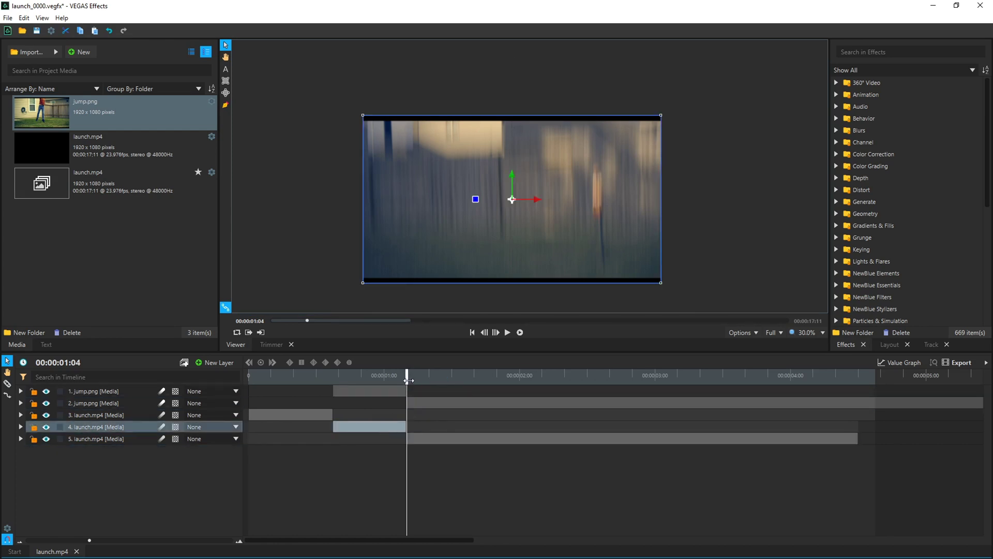
{"action": "left_click", "coordinate": [421, 403]}
{"action": "left_click_drag", "start_coordinate": [425, 468], "coordinate": [363, 460]}
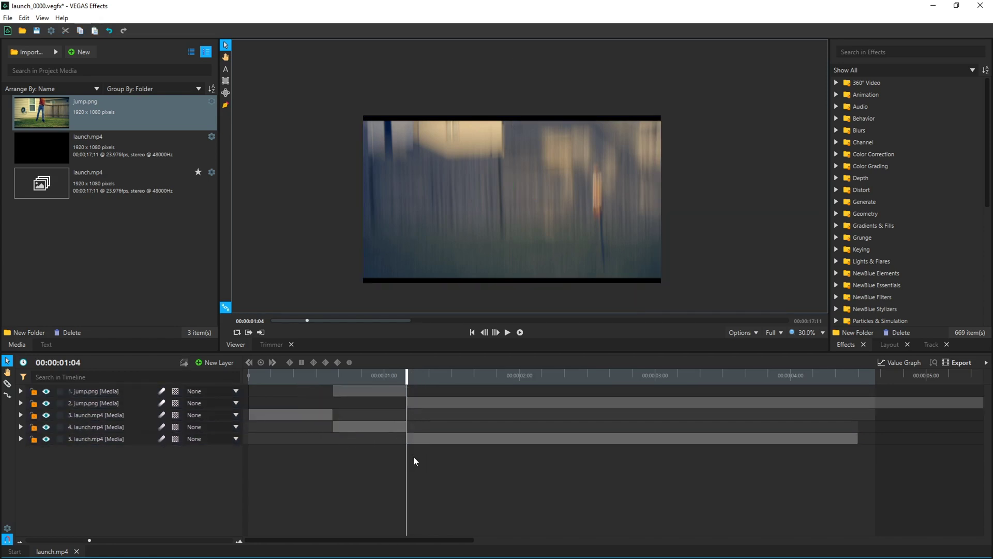
{"action": "left_click", "coordinate": [407, 401]}
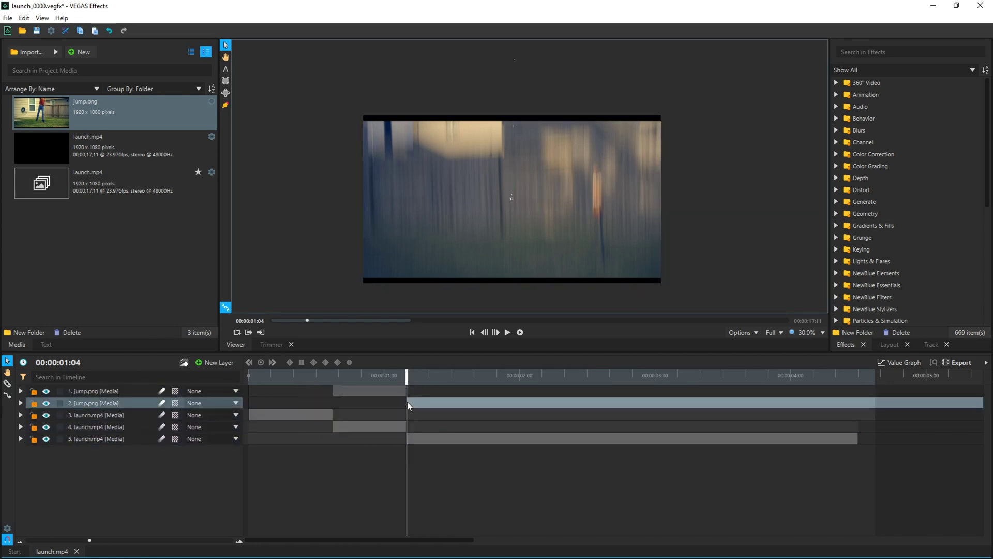
{"action": "left_click", "coordinate": [20, 404]}
{"action": "left_click", "coordinate": [31, 438]}
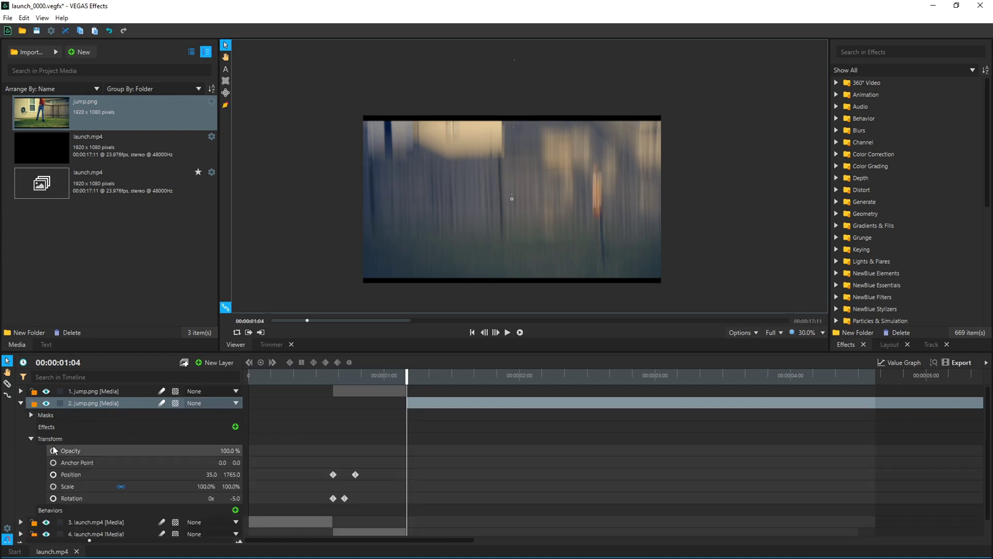
Step: Replace the second jump.png layer's old keyframes with new Position and Rotation keyframes at 01:04
{"action": "left_click_drag", "start_coordinate": [389, 456], "coordinate": [306, 498]}
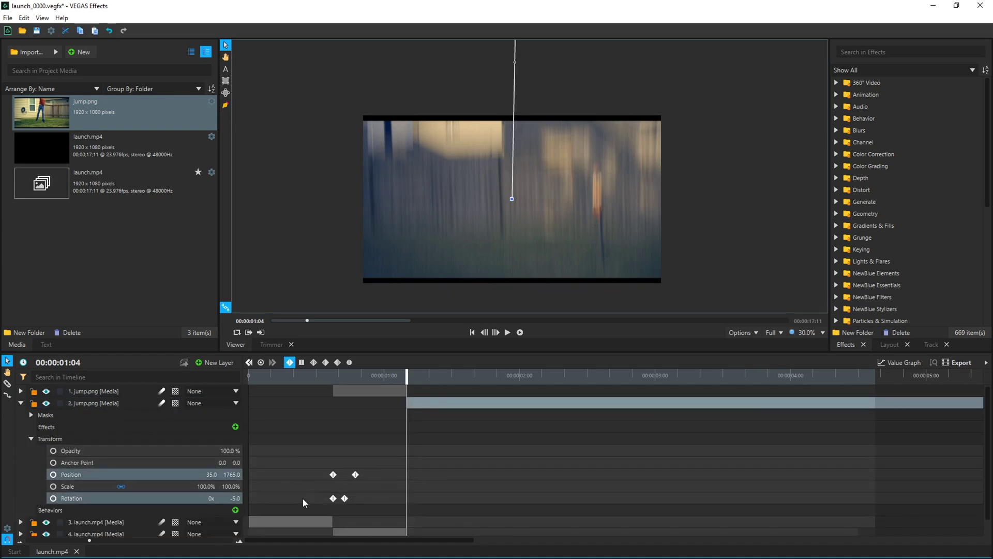
{"action": "key", "text": "Delete"}
{"action": "left_click", "coordinate": [404, 403]}
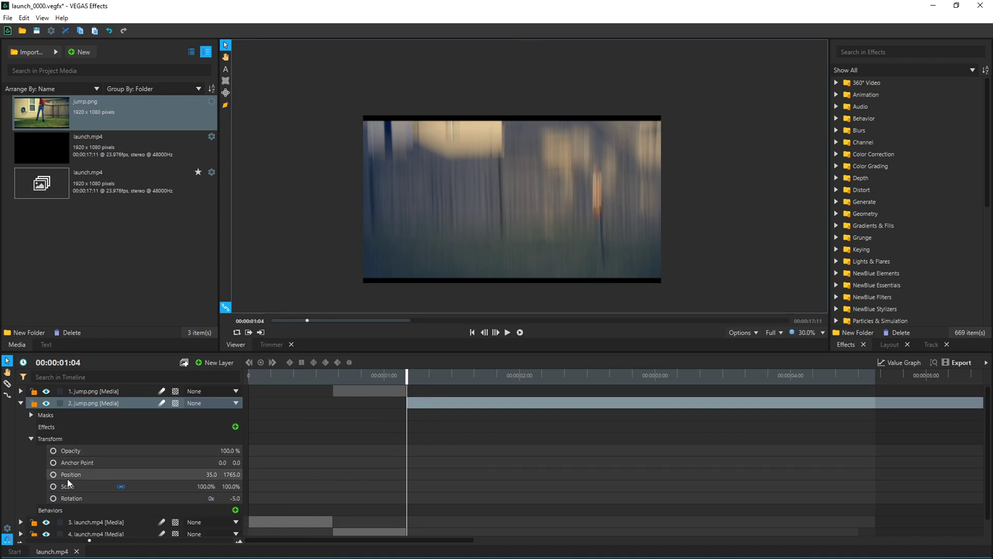
{"action": "left_click", "coordinate": [53, 474]}
{"action": "left_click", "coordinate": [53, 498]}
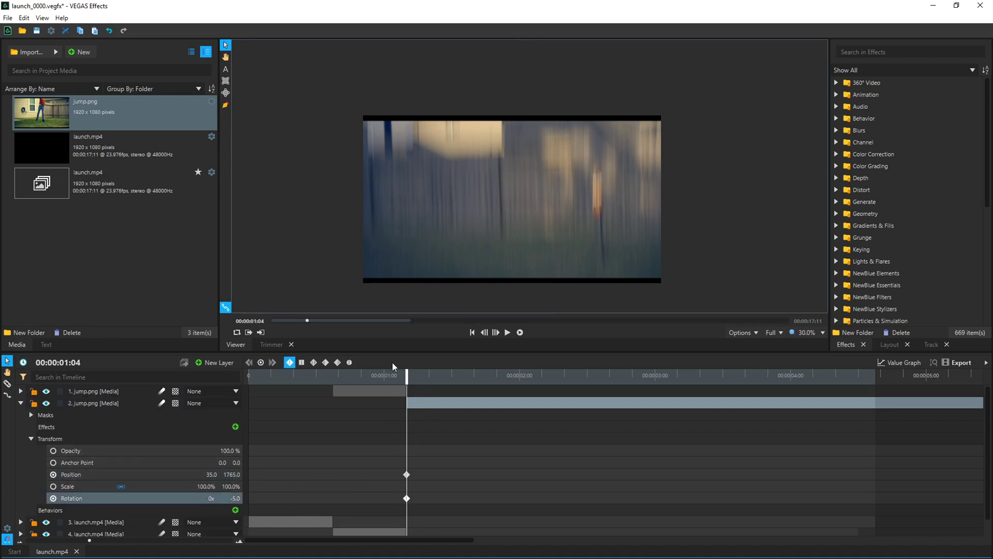
Step: Place the cutout far below the frame, tilted to -7°
{"action": "scroll", "coordinate": [491, 219], "scroll_direction": "down", "scroll_amount": 1}
{"action": "scroll", "coordinate": [491, 219], "scroll_direction": "down", "scroll_amount": 1}
{"action": "left_click_drag", "start_coordinate": [477, 139], "coordinate": [475, 202]}
{"action": "scroll", "coordinate": [481, 274], "scroll_direction": "up", "scroll_amount": 1}
{"action": "scroll", "coordinate": [489, 222], "scroll_direction": "up", "scroll_amount": 1}
{"action": "left_click_drag", "start_coordinate": [430, 163], "coordinate": [472, 347]}
{"action": "scroll", "coordinate": [431, 189], "scroll_direction": "down", "scroll_amount": 2}
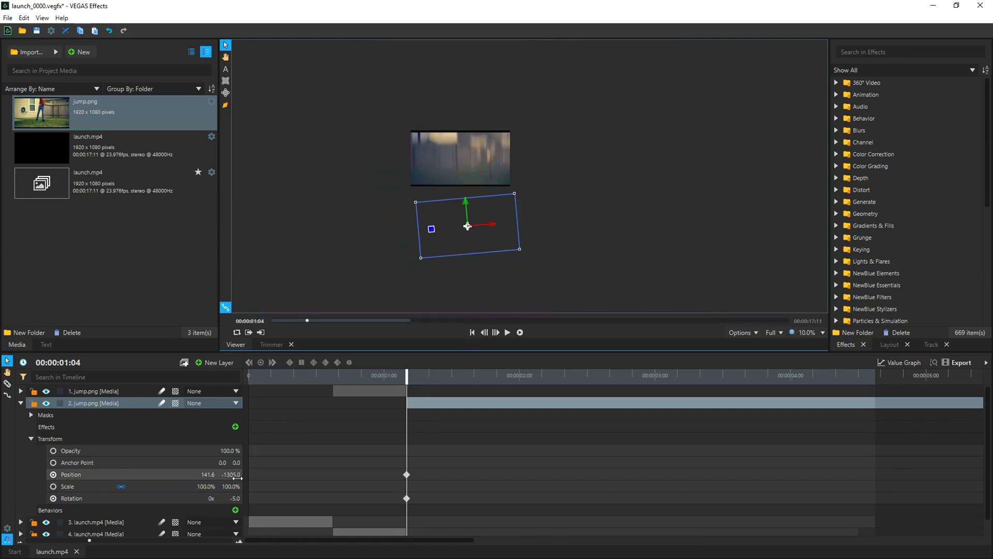
{"action": "left_click_drag", "start_coordinate": [235, 498], "coordinate": [227, 498]}
Step: At 01:08, move the cutout high above the frame to -548.3, 2125.0
{"action": "left_click_drag", "start_coordinate": [408, 380], "coordinate": [429, 380]}
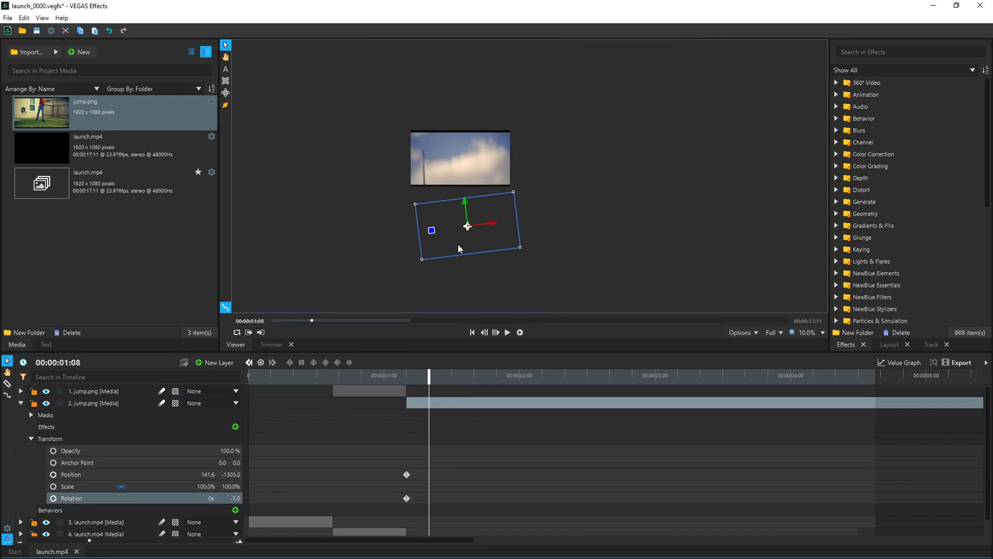
{"action": "left_click_drag", "start_coordinate": [458, 244], "coordinate": [422, 67]}
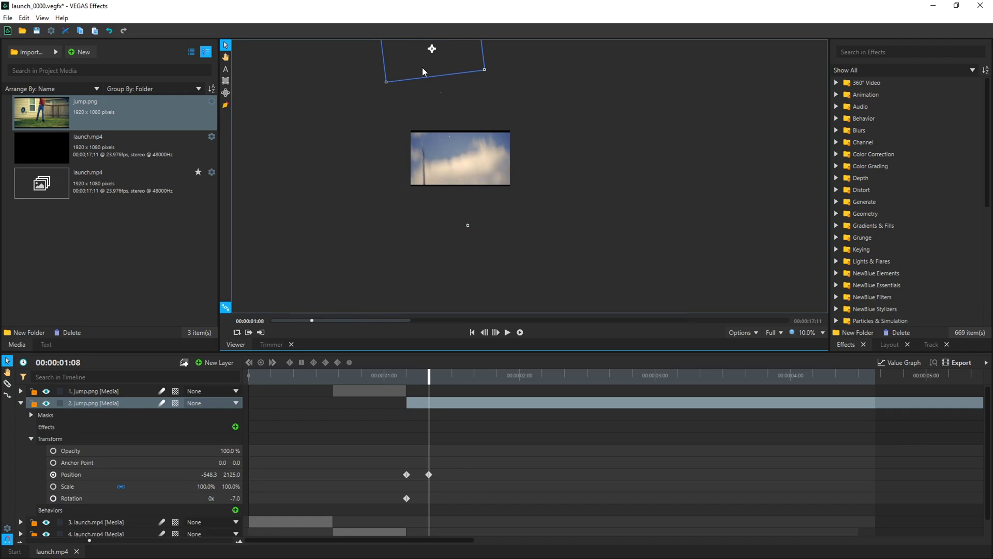
{"action": "mouse_move", "coordinate": [429, 379]}
{"action": "left_mouse_down"}
{"action": "mouse_move", "coordinate": [372, 380]}
{"action": "mouse_move", "coordinate": [418, 379]}
{"action": "left_mouse_up"}
{"action": "scroll", "coordinate": [543, 306], "scroll_direction": "up", "scroll_amount": 2}
{"action": "scroll", "coordinate": [544, 305], "scroll_direction": "up", "scroll_amount": 1}
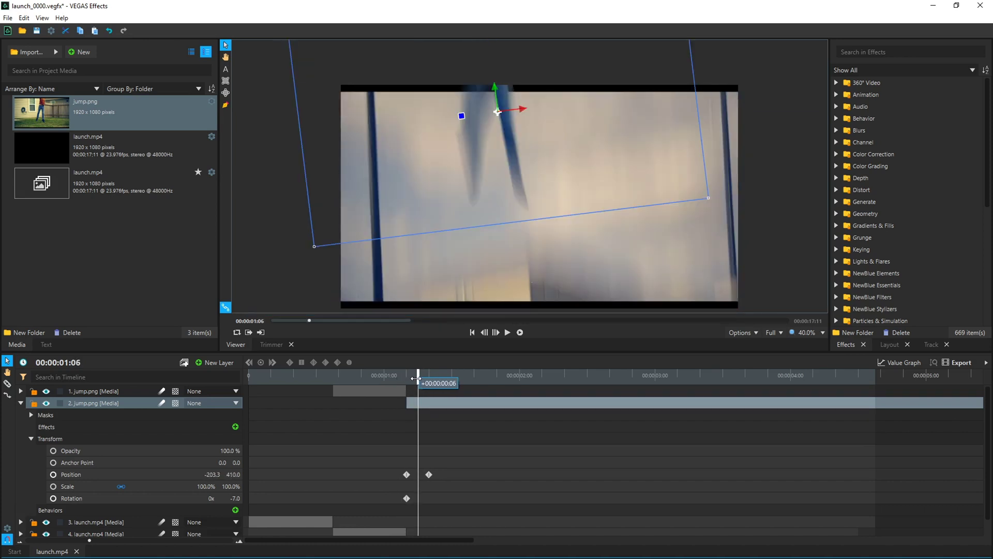
Step: Shift the ending Position keyframe from 01:08 to about 01:07 and scrub to preview the launch
{"action": "left_click_drag", "start_coordinate": [456, 453], "coordinate": [423, 474]}
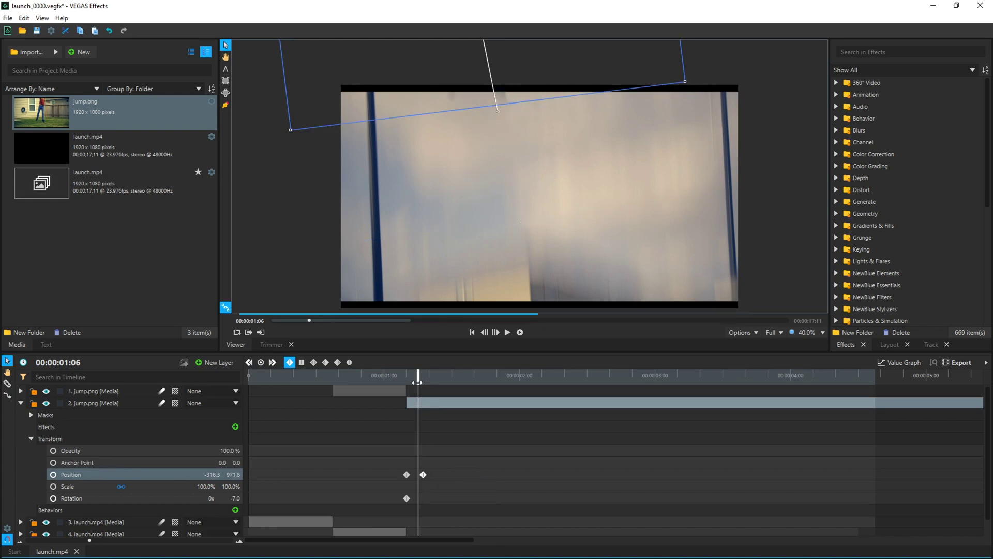
{"action": "left_click_drag", "start_coordinate": [417, 382], "coordinate": [514, 376]}
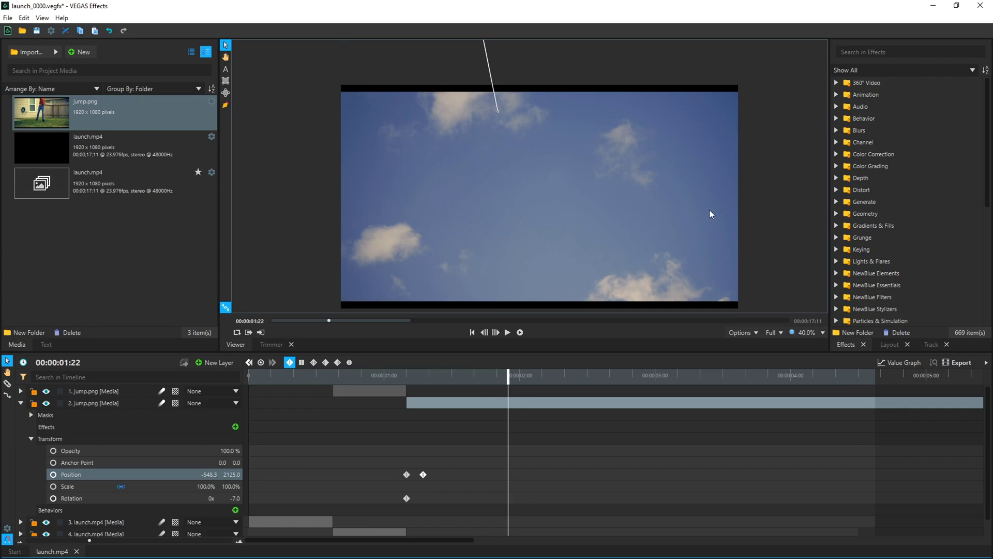
Step: Split the jump.png clip at 01:22 onto a new layer
{"action": "left_click", "coordinate": [21, 403]}
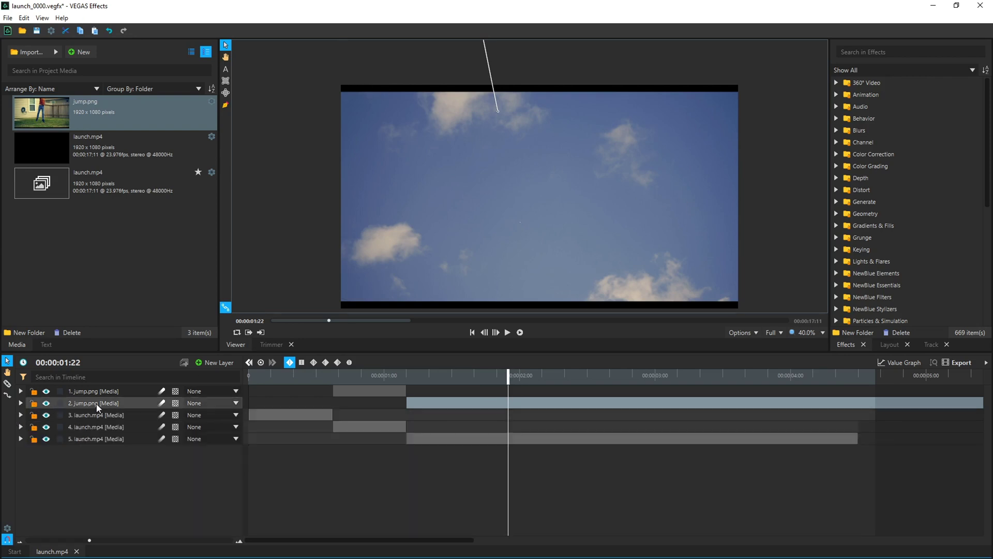
{"action": "key", "text": "ctrl+shift+d"}
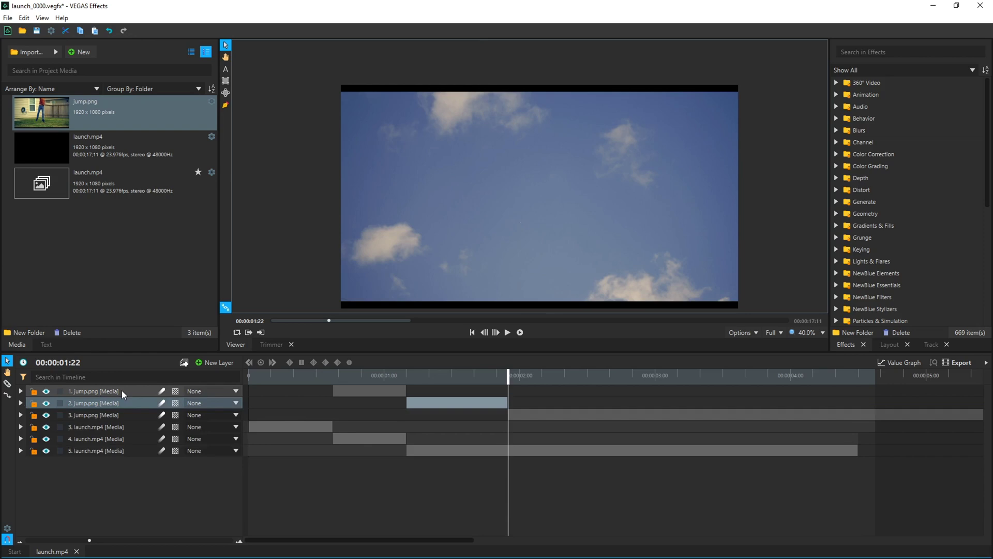
{"action": "left_click", "coordinate": [510, 414]}
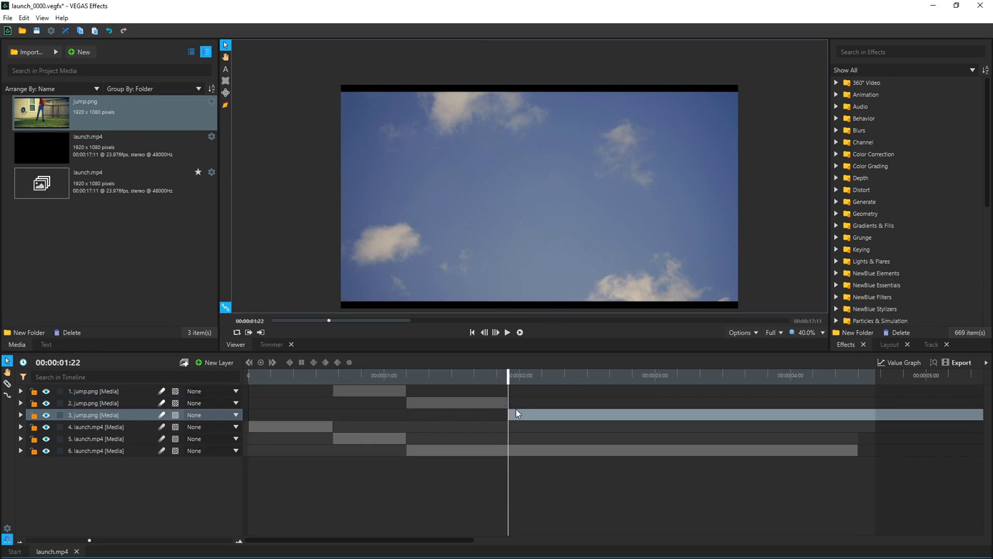
Step: Split the layer 6 launch.mp4 sky clip at 01:22 onto a new layer
{"action": "left_click", "coordinate": [510, 451]}
{"action": "key", "text": "ctrl+shift+d"}
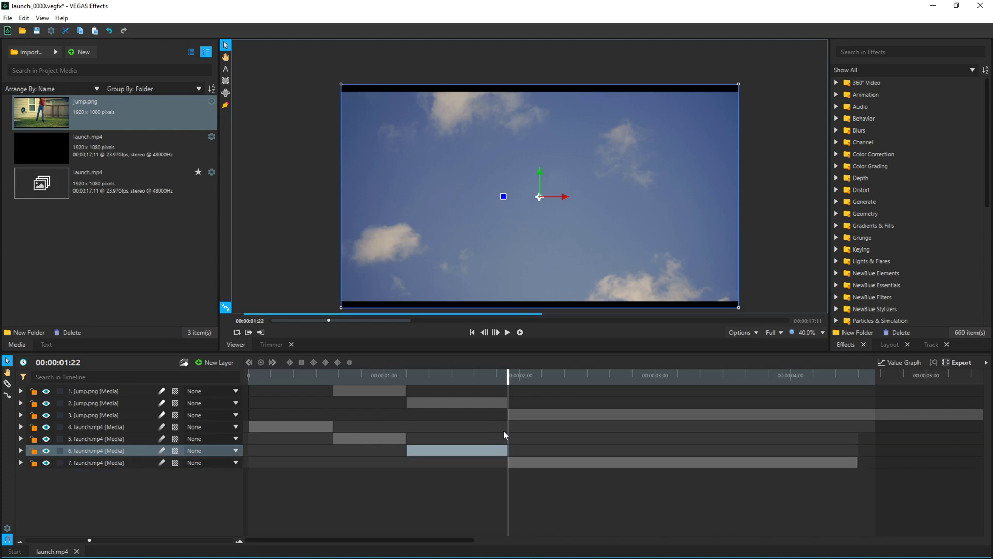
{"action": "left_click", "coordinate": [514, 461]}
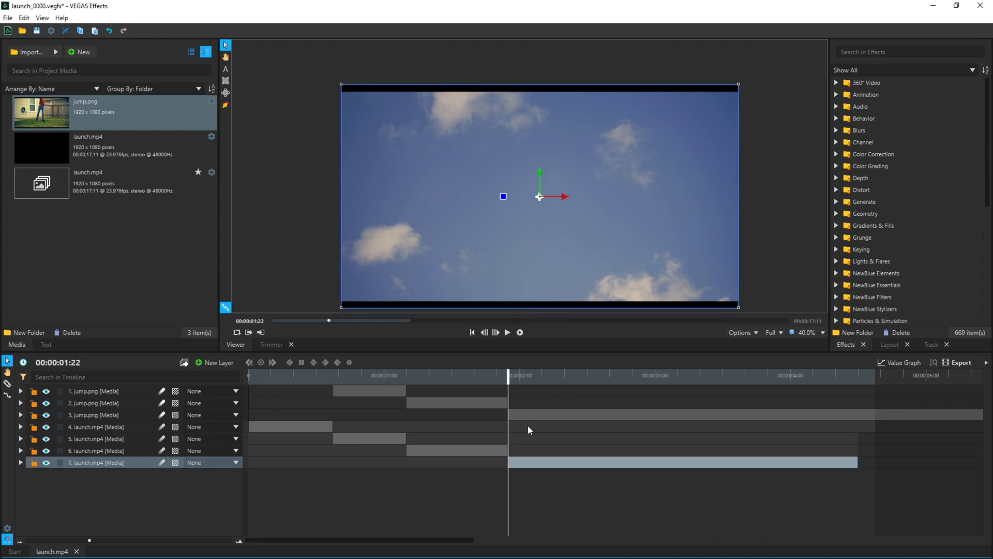
{"action": "left_click", "coordinate": [523, 416]}
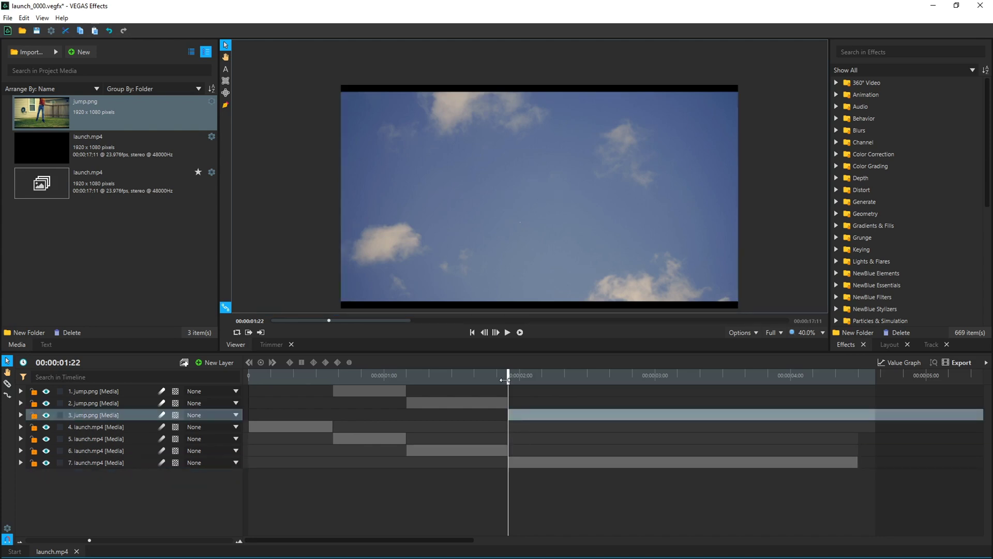
Step: Delete the inherited Position and Rotation keyframes from layer 3's jump.png
{"action": "left_click", "coordinate": [20, 415]}
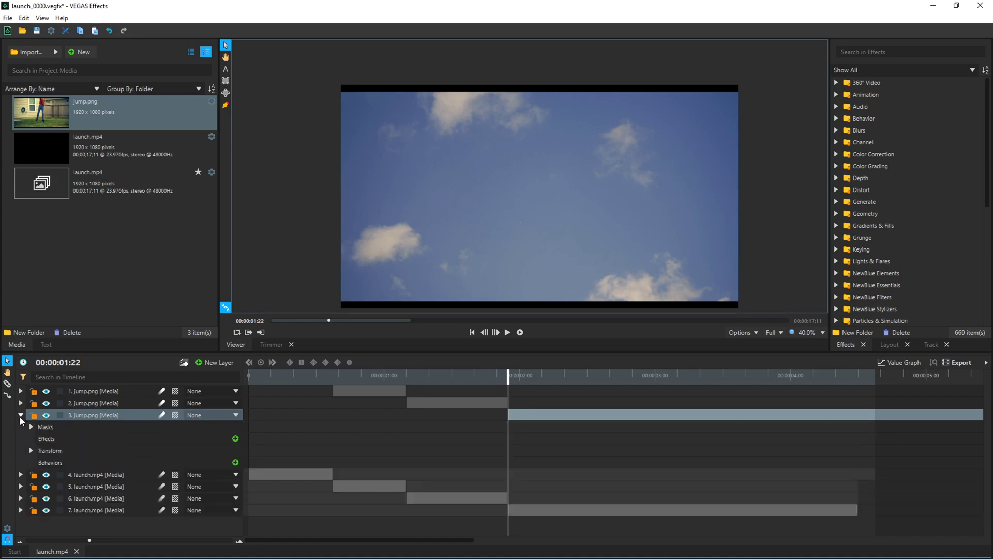
{"action": "left_click", "coordinate": [31, 450]}
{"action": "left_click_drag", "start_coordinate": [480, 462], "coordinate": [367, 520]}
{"action": "key", "text": "Delete"}
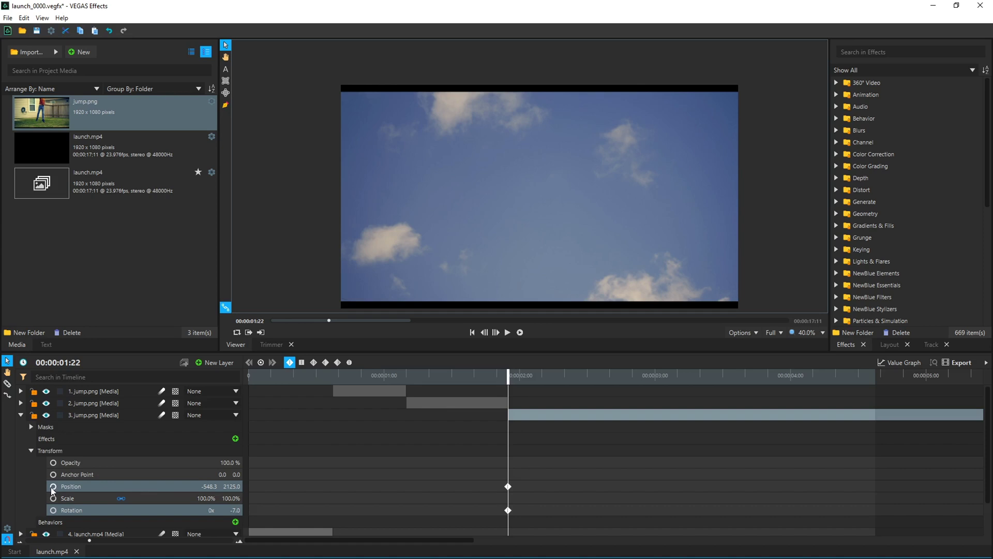
Step: Place the cutout at 21.6, -125.0 rotated 109° at 01:22, turning to 95° by 02:13
{"action": "scroll", "coordinate": [544, 234], "scroll_direction": "down", "scroll_amount": 3}
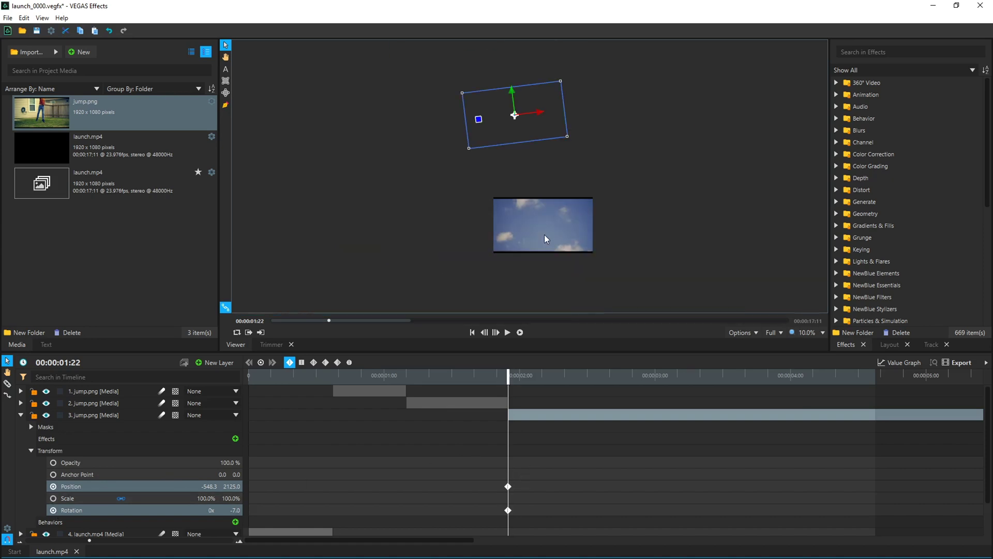
{"action": "left_click_drag", "start_coordinate": [542, 143], "coordinate": [570, 244]}
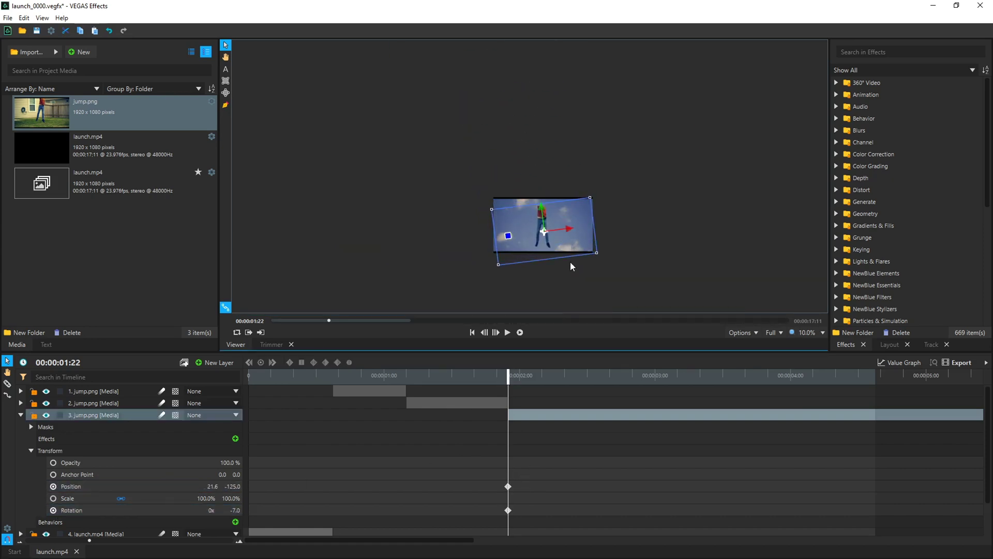
{"action": "scroll", "coordinate": [544, 275], "scroll_direction": "up", "scroll_amount": 2}
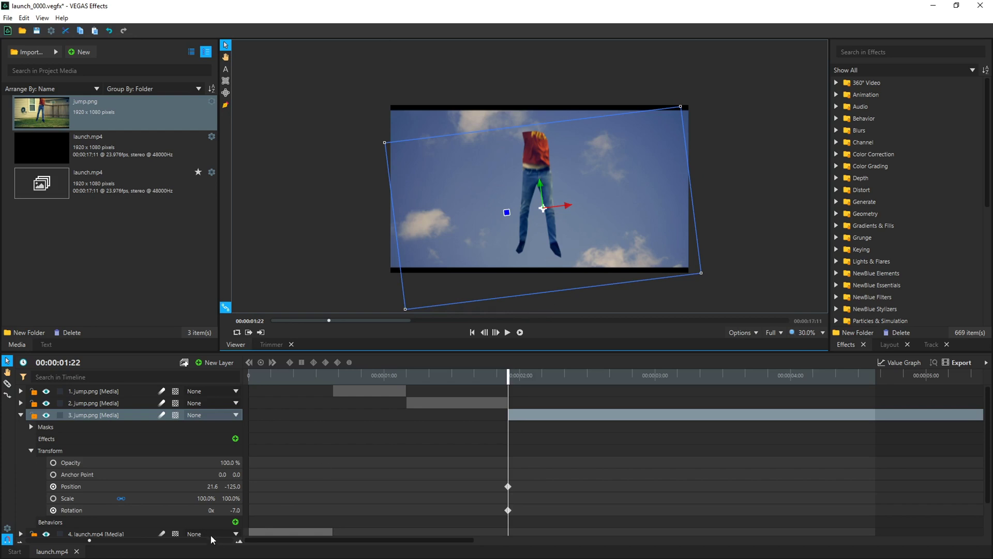
{"action": "left_click_drag", "start_coordinate": [233, 510], "coordinate": [297, 510]}
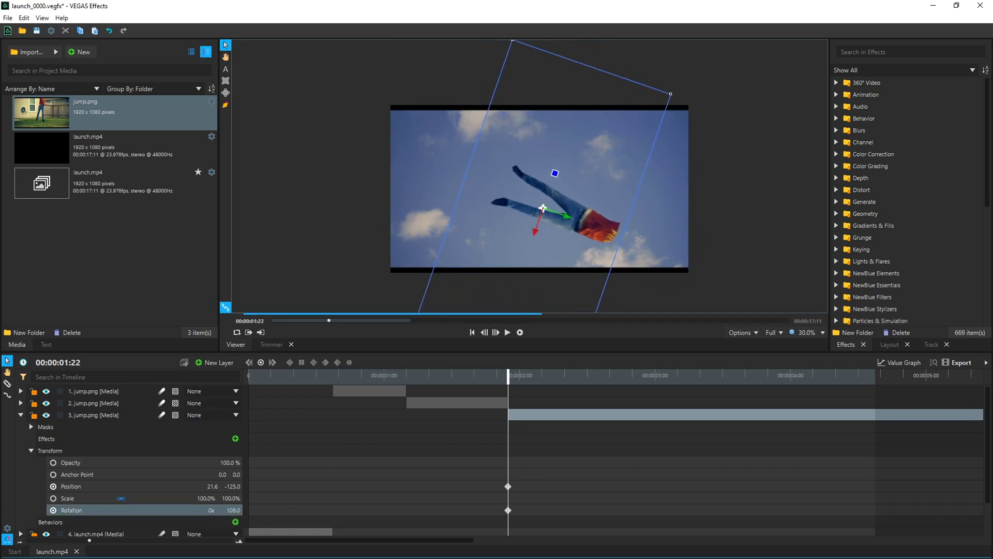
{"action": "left_click_drag", "start_coordinate": [507, 376], "coordinate": [592, 379]}
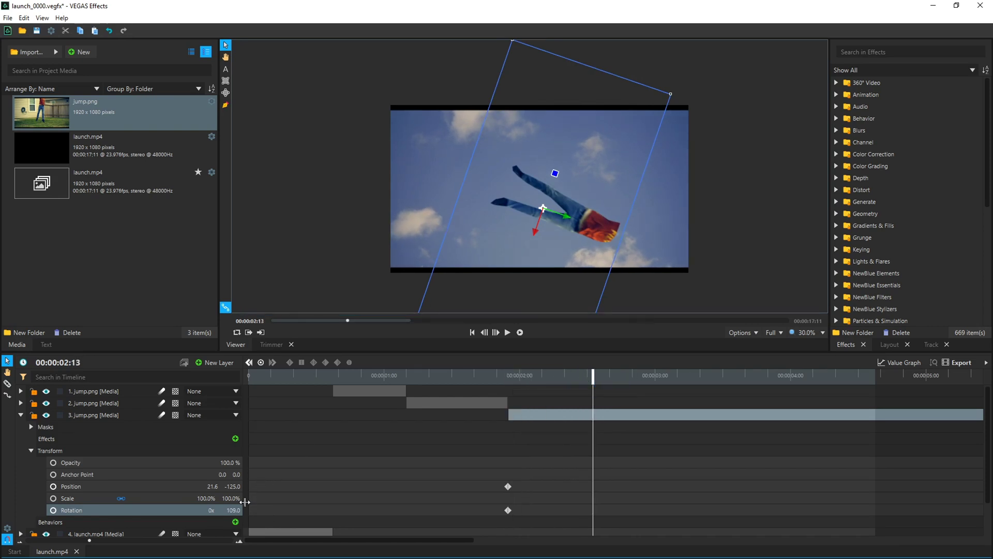
{"action": "left_click_drag", "start_coordinate": [232, 510], "coordinate": [228, 510]}
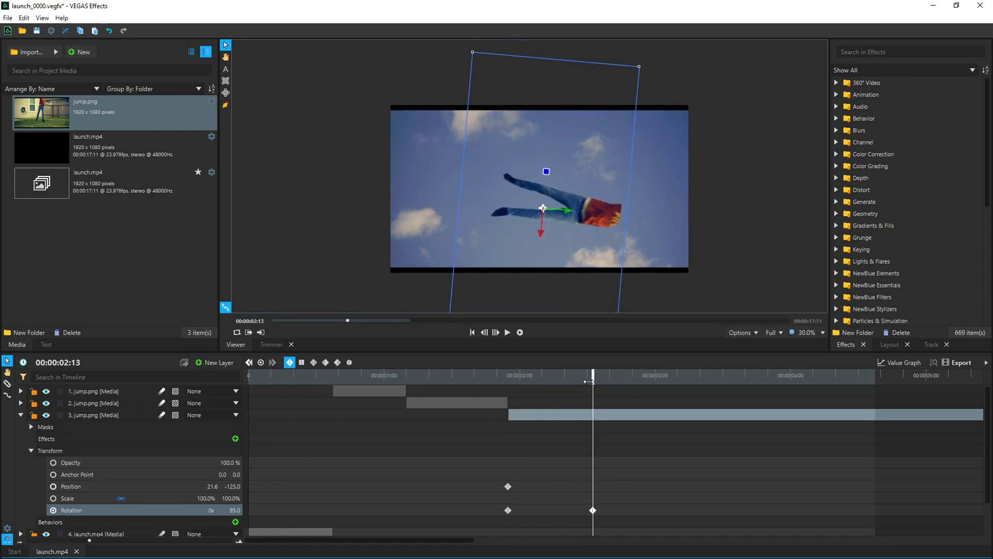
Step: At 01:22, scale the third jump.png cutout down to 5%
{"action": "left_click_drag", "start_coordinate": [589, 381], "coordinate": [508, 377]}
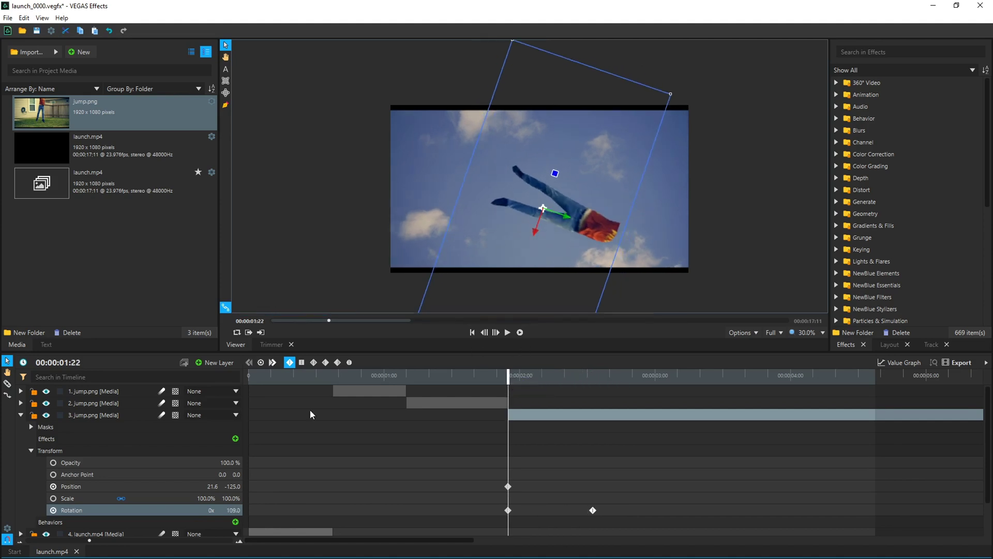
{"action": "left_click", "coordinate": [207, 498]}
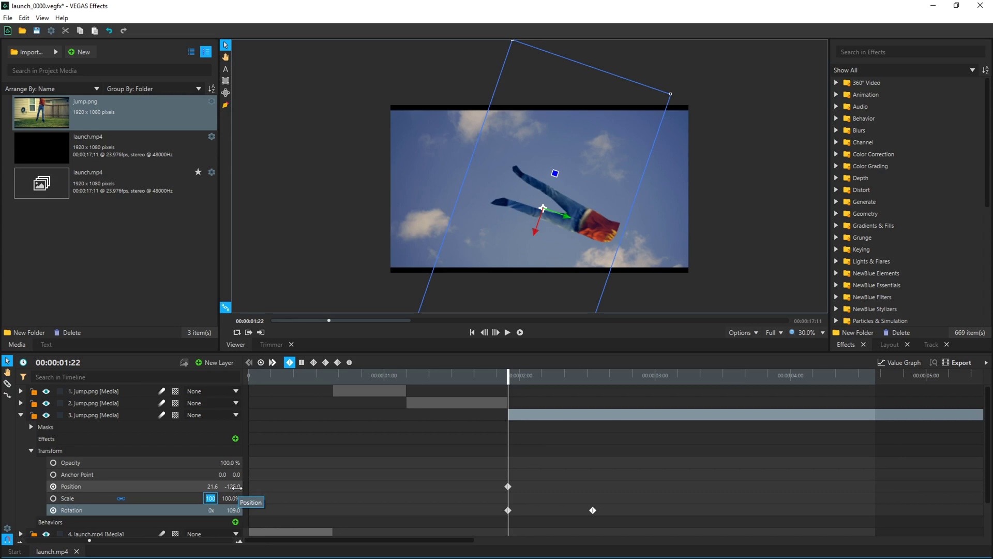
{"action": "type", "text": "5"}
{"action": "key", "text": "Return"}
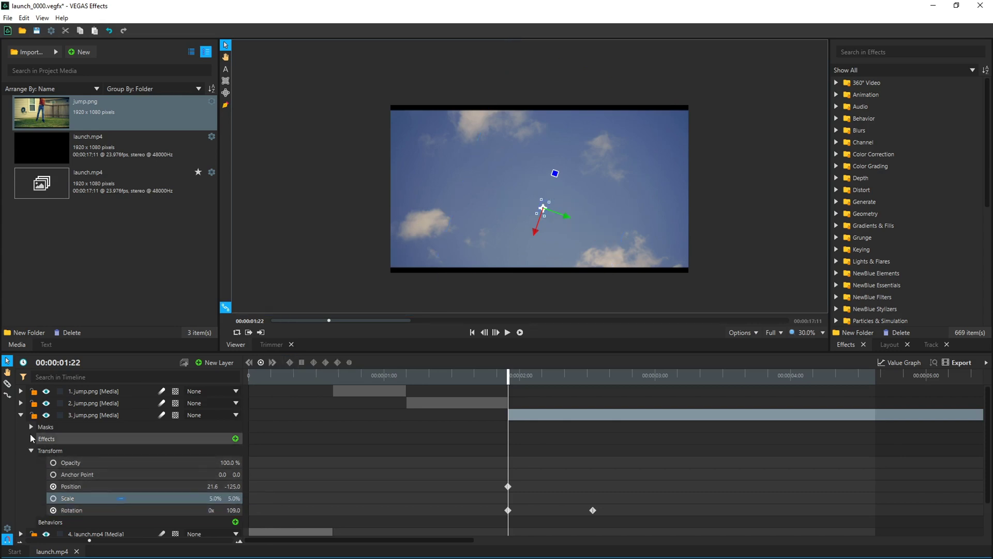
{"action": "left_click", "coordinate": [21, 415]}
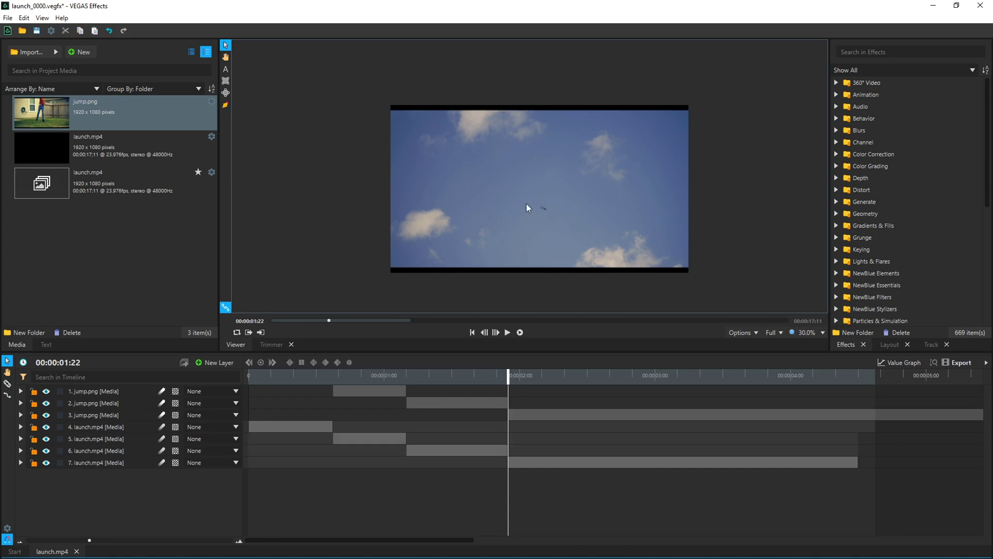
Step: Keyframe the figure's flight from -976.7, 647.7 at 01:22 to 1199.9, -132.2 at 02:13
{"action": "left_click", "coordinate": [21, 414]}
{"action": "left_click", "coordinate": [114, 487]}
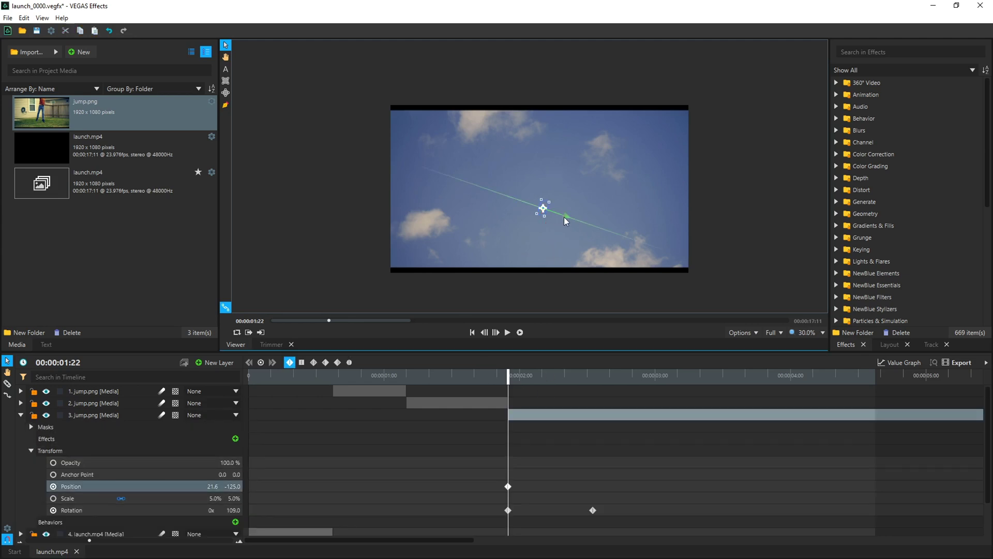
{"action": "left_click_drag", "start_coordinate": [564, 217], "coordinate": [382, 106]}
{"action": "left_click_drag", "start_coordinate": [509, 378], "coordinate": [592, 383]}
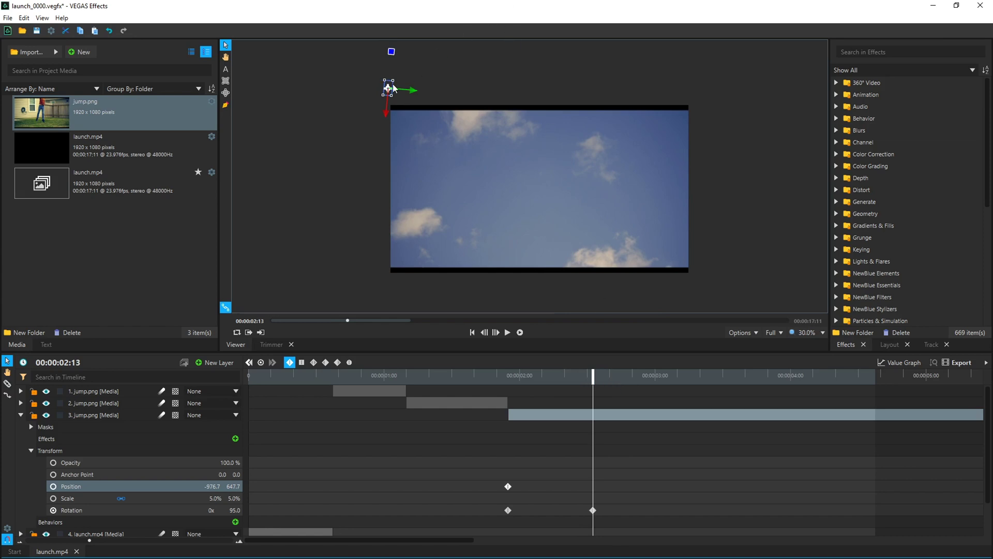
{"action": "left_click_drag", "start_coordinate": [391, 87], "coordinate": [726, 208]}
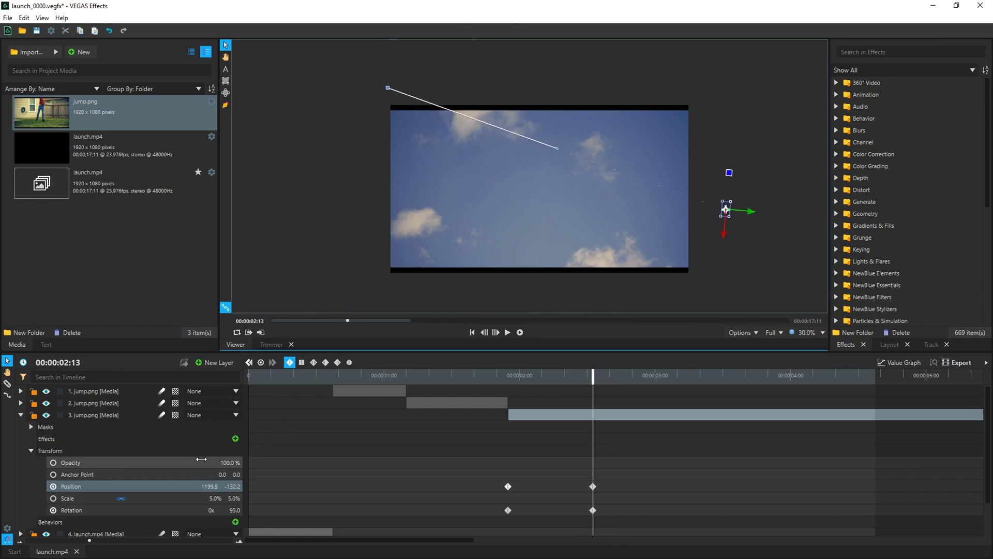
{"action": "left_click", "coordinate": [21, 415]}
{"action": "left_click_drag", "start_coordinate": [593, 375], "coordinate": [467, 363]}
Step: Play the flight, then move the end Position and Rotation keyframes to 03:07
{"action": "key", "text": "space"}
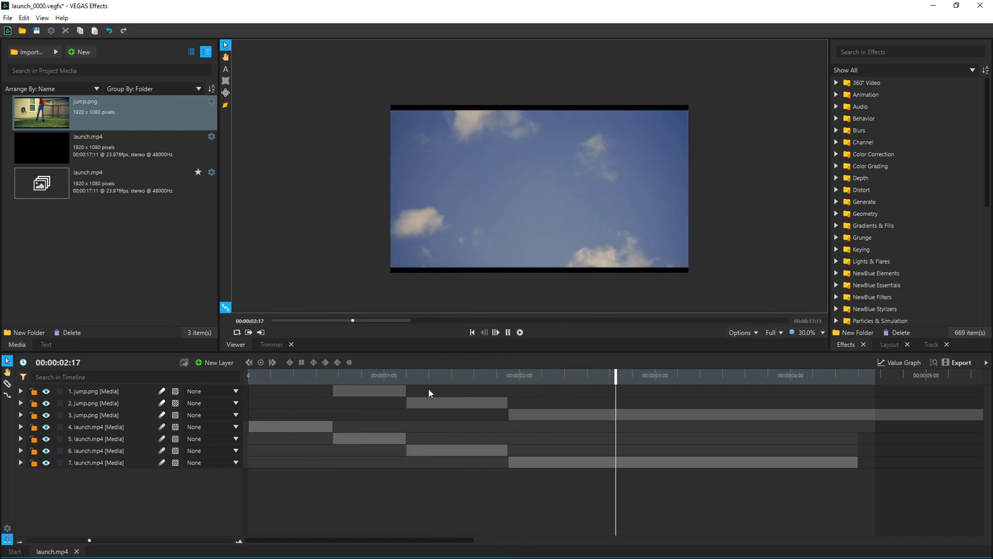
{"action": "key", "text": "space"}
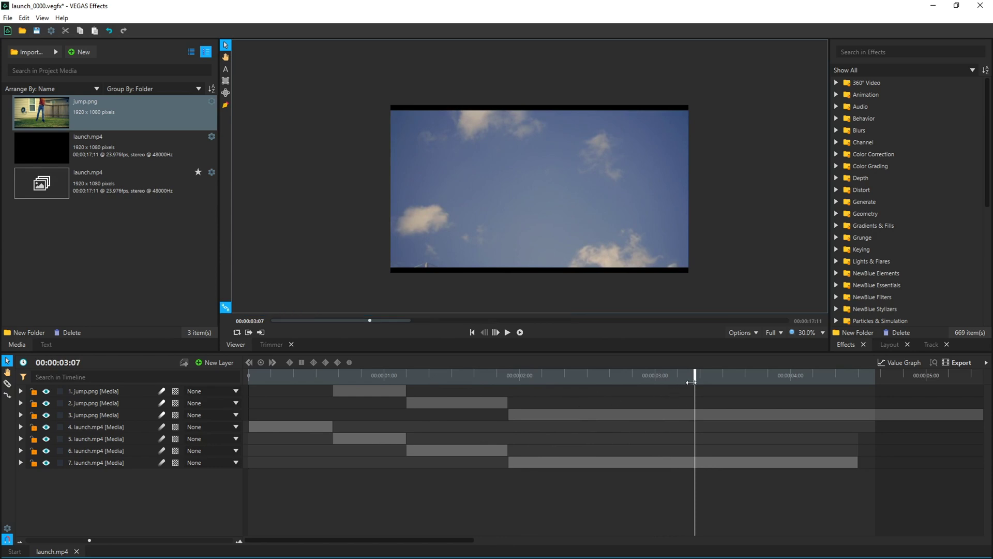
{"action": "left_click", "coordinate": [20, 415]}
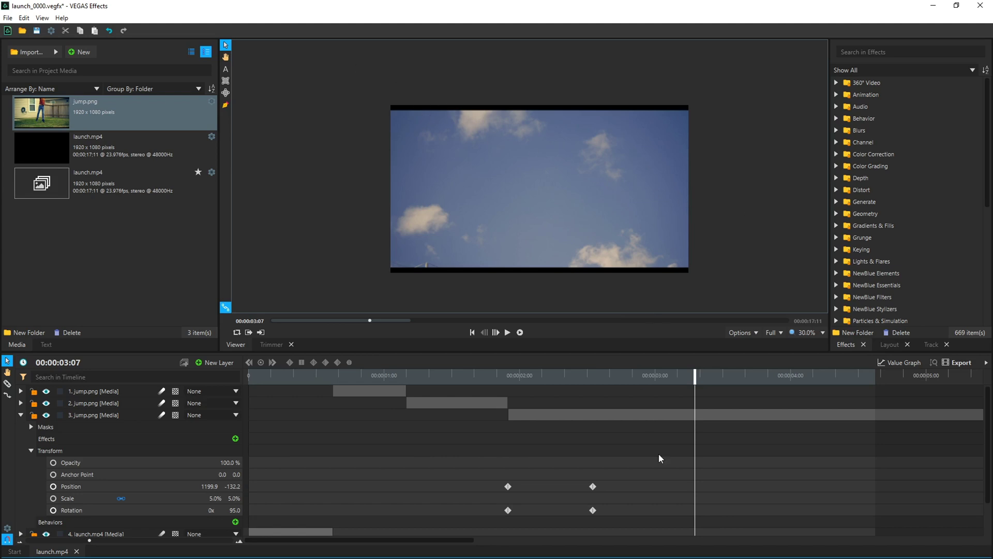
{"action": "mouse_move", "coordinate": [671, 467]}
{"action": "left_mouse_down"}
{"action": "mouse_move", "coordinate": [585, 494]}
{"action": "mouse_move", "coordinate": [673, 475]}
{"action": "left_mouse_up"}
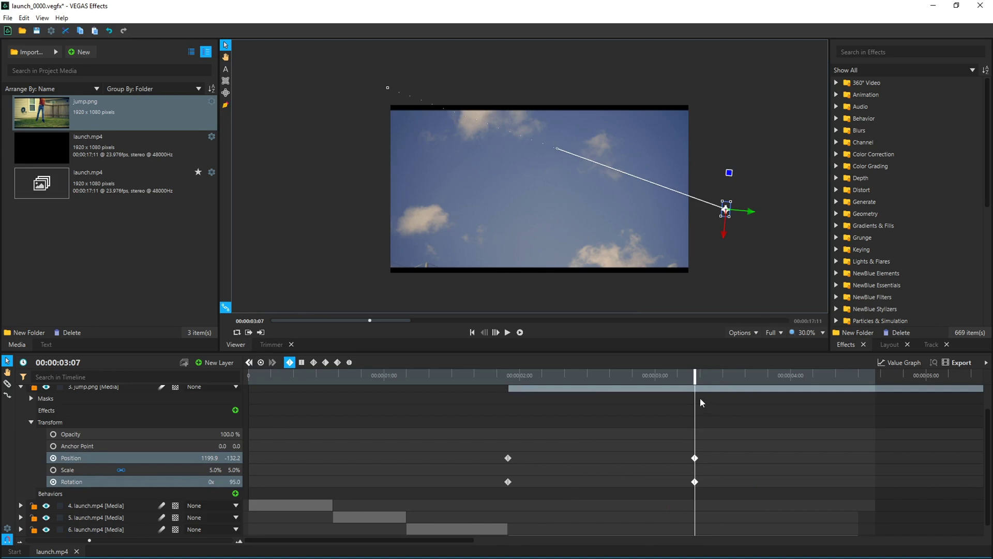
Step: Replay the slower flight and return to its starting frame
{"action": "left_click_drag", "start_coordinate": [695, 375], "coordinate": [513, 382]}
{"action": "key", "text": "space"}
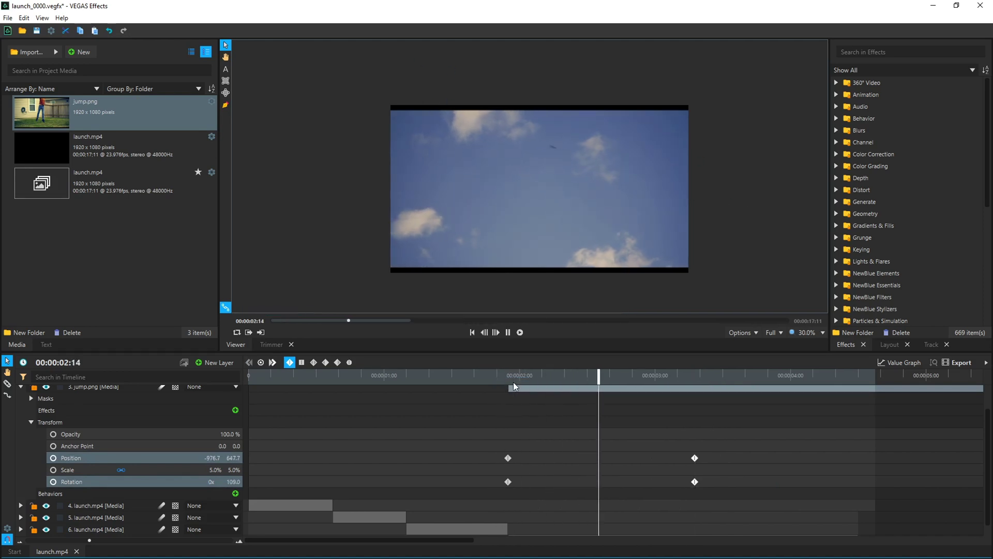
{"action": "key", "text": "space"}
{"action": "left_click_drag", "start_coordinate": [675, 381], "coordinate": [508, 381]}
{"action": "left_click", "coordinate": [632, 405]}
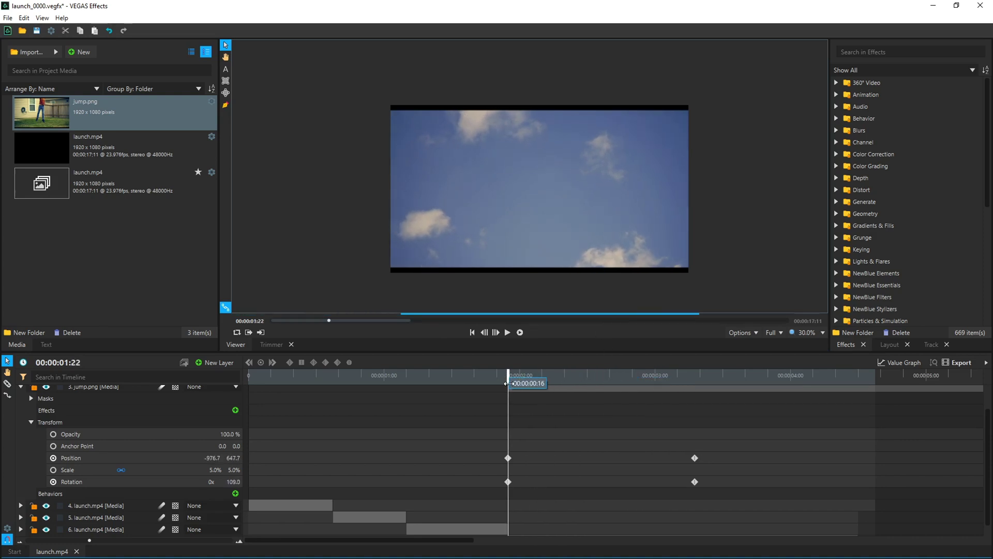
Step: Lengthen the flight path to start at -1320.0, 724.4 and end at 1579.9, -305.5
{"action": "left_click", "coordinate": [99, 460]}
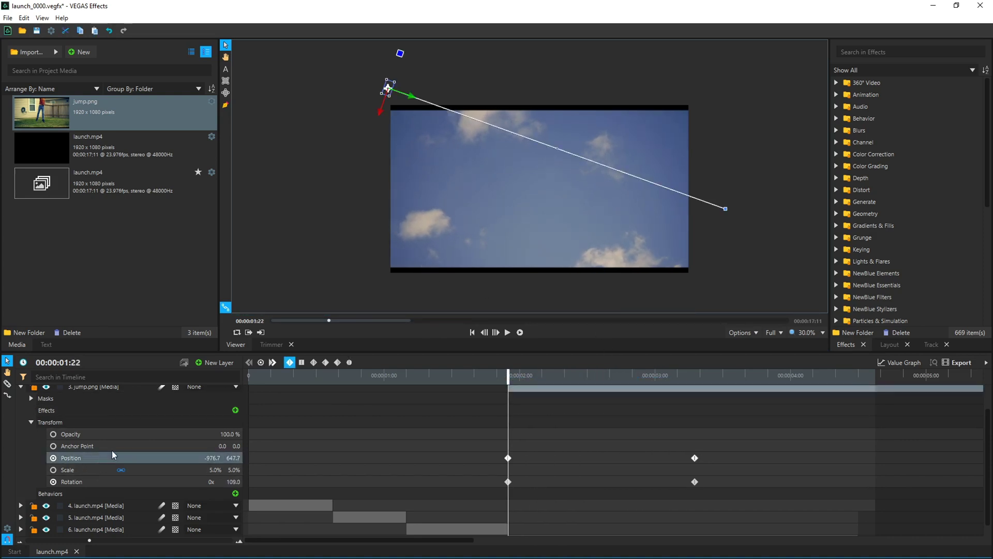
{"action": "left_click_drag", "start_coordinate": [389, 99], "coordinate": [332, 89]}
{"action": "left_click_drag", "start_coordinate": [507, 378], "coordinate": [695, 379]}
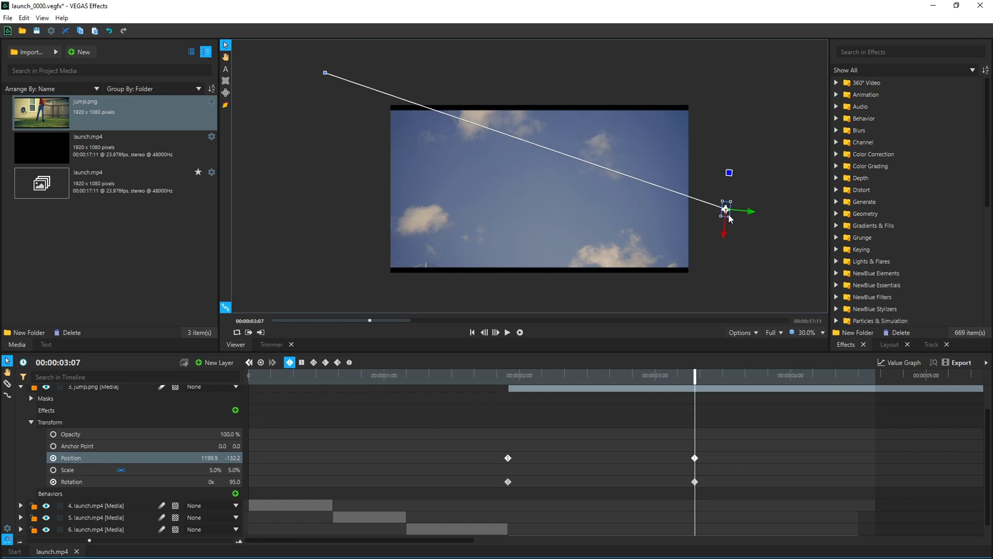
{"action": "left_click_drag", "start_coordinate": [728, 217], "coordinate": [785, 237]}
{"action": "left_click_drag", "start_coordinate": [694, 375], "coordinate": [514, 376]}
Step: Preview the composite from the start, save the effects project and close VEGAS Effects
{"action": "key", "text": "space"}
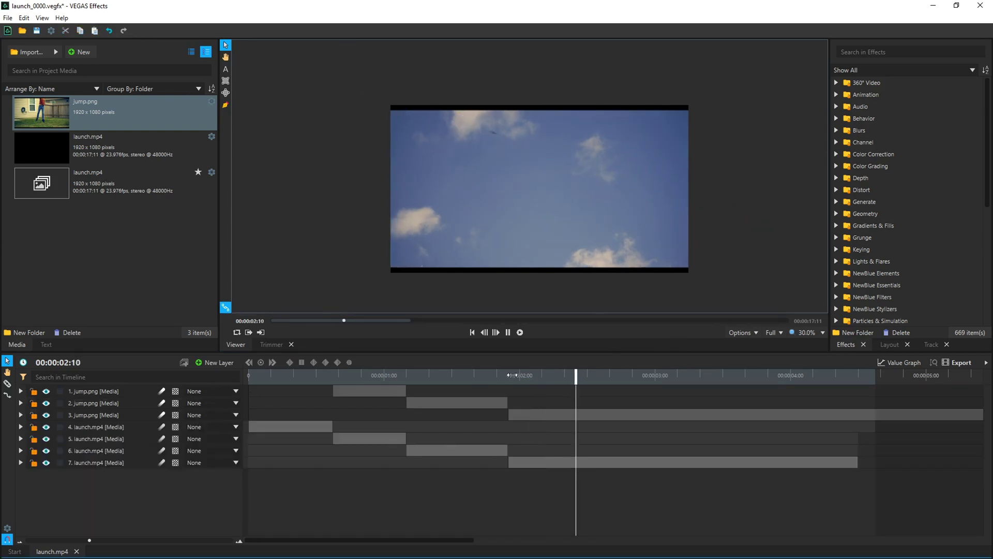
{"action": "key", "text": "space"}
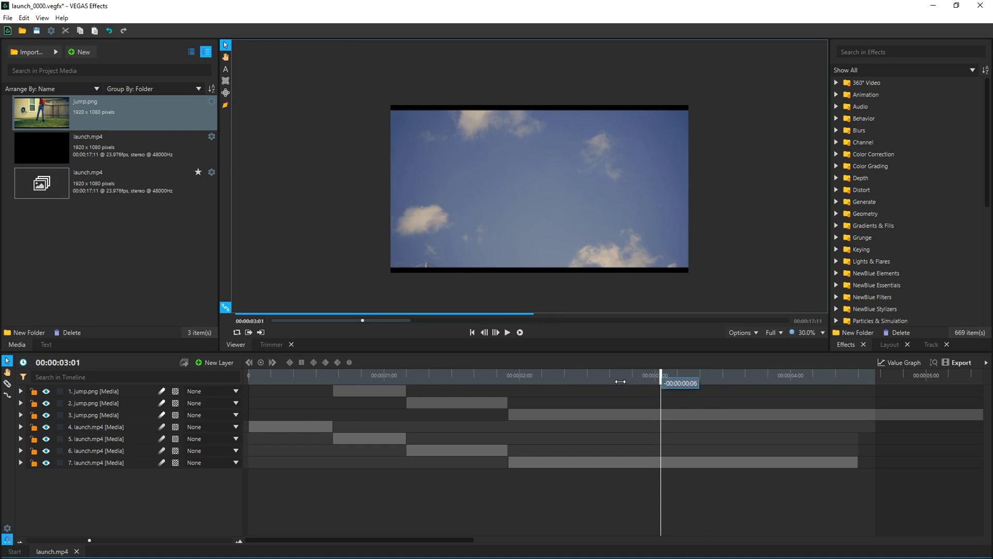
{"action": "key", "text": "Home"}
{"action": "key", "text": "space"}
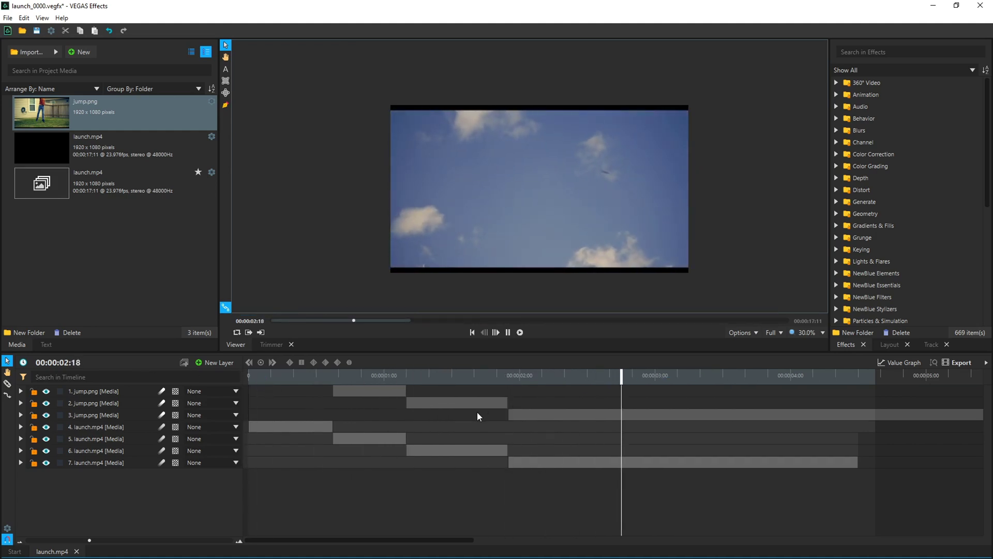
{"action": "key", "text": "space"}
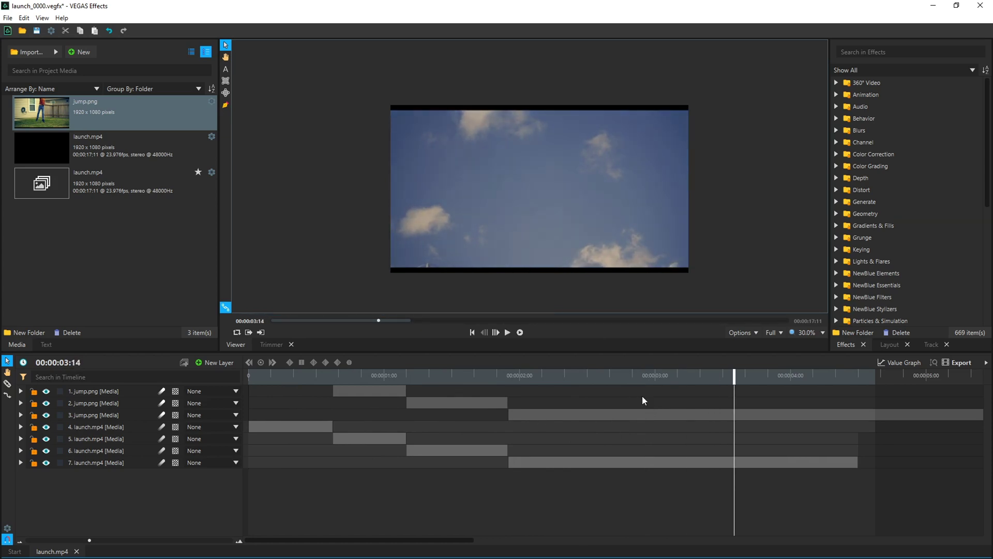
{"action": "left_click", "coordinate": [36, 32]}
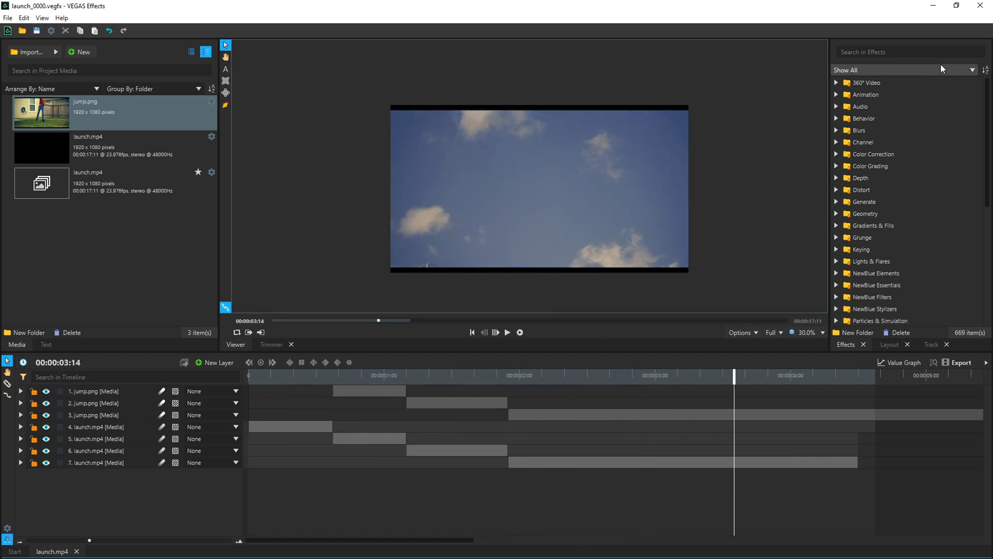
{"action": "left_click", "coordinate": [981, 7]}
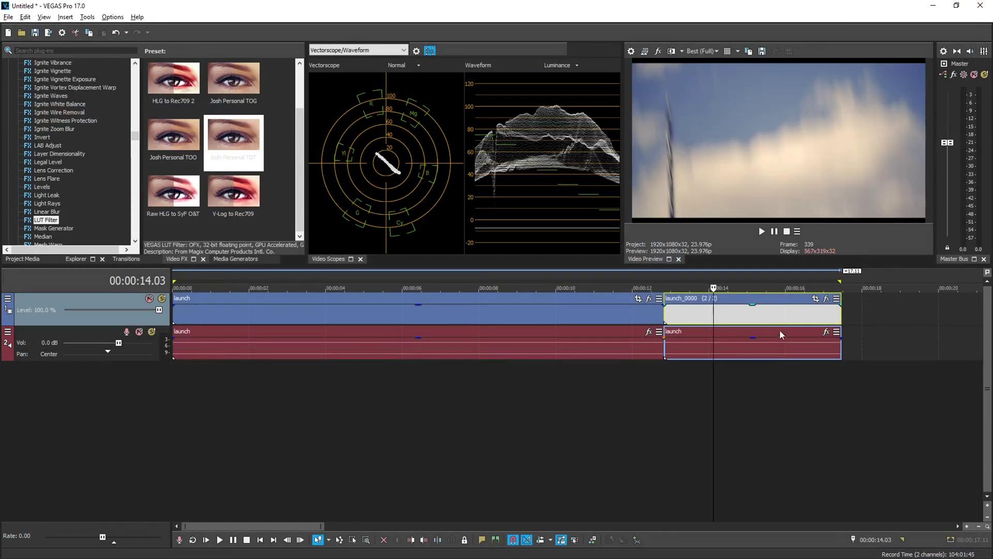
{"action": "left_click", "coordinate": [683, 318]}
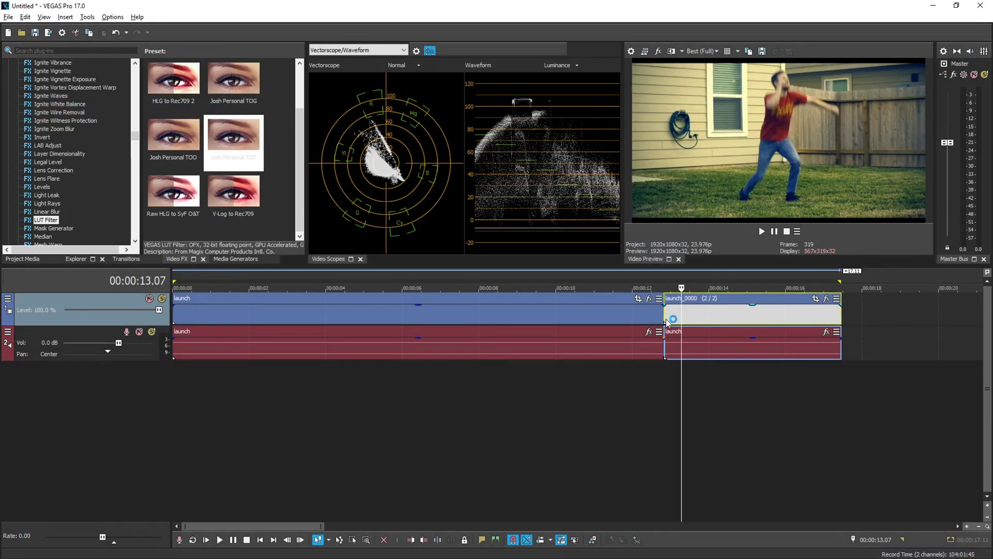
{"action": "left_click", "coordinate": [663, 383]}
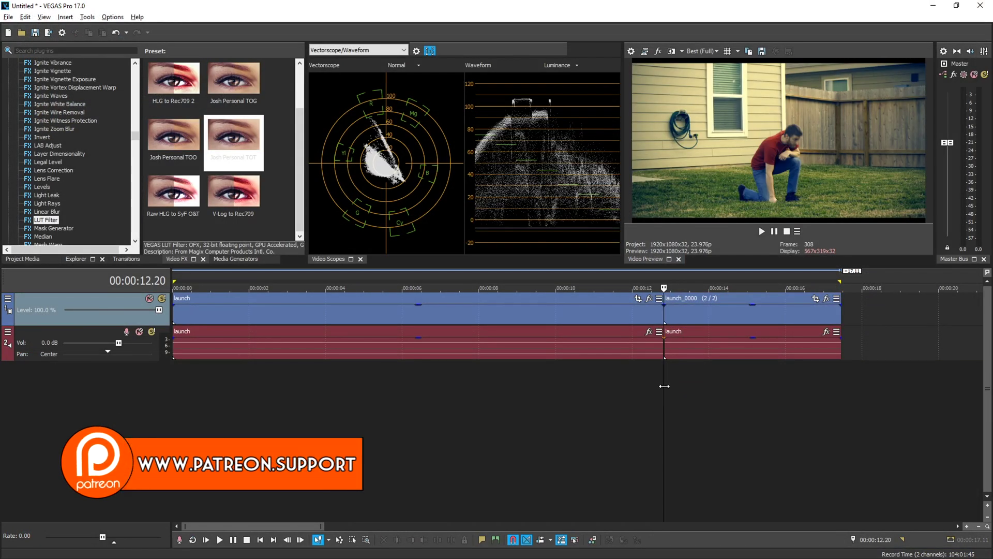
{"action": "left_click_drag", "start_coordinate": [662, 386], "coordinate": [796, 383]}
{"action": "left_click", "coordinate": [667, 314]}
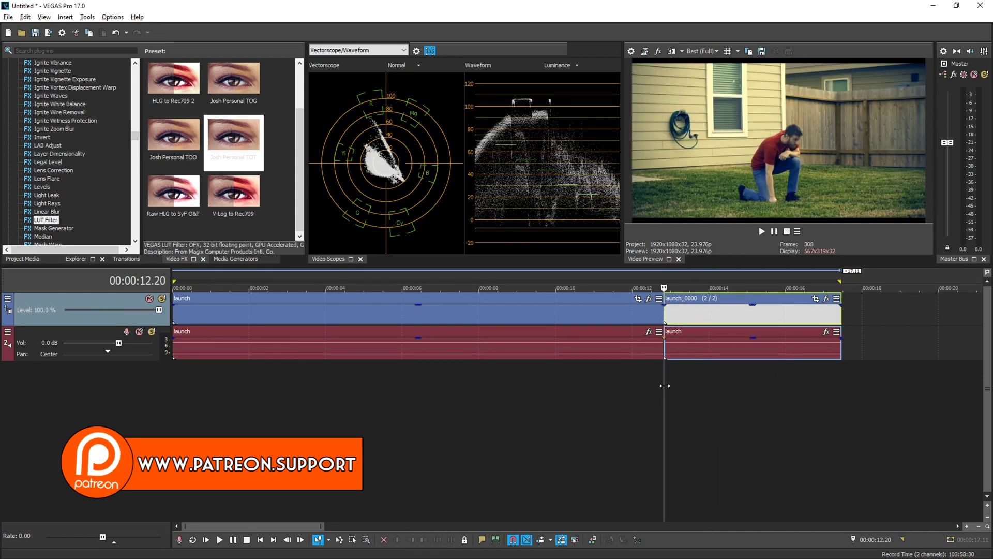
{"action": "left_click_drag", "start_coordinate": [663, 384], "coordinate": [685, 381]}
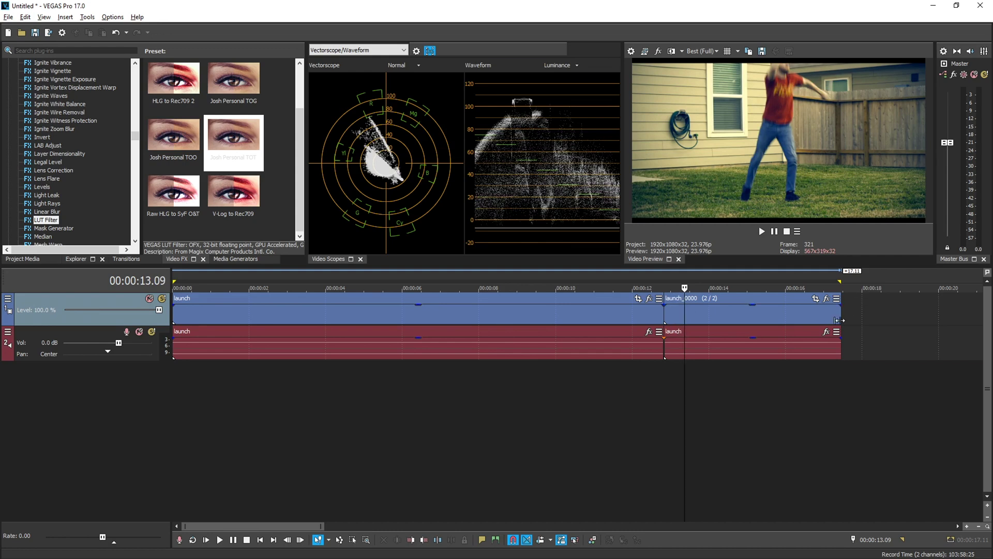
{"action": "left_click", "coordinate": [687, 368]}
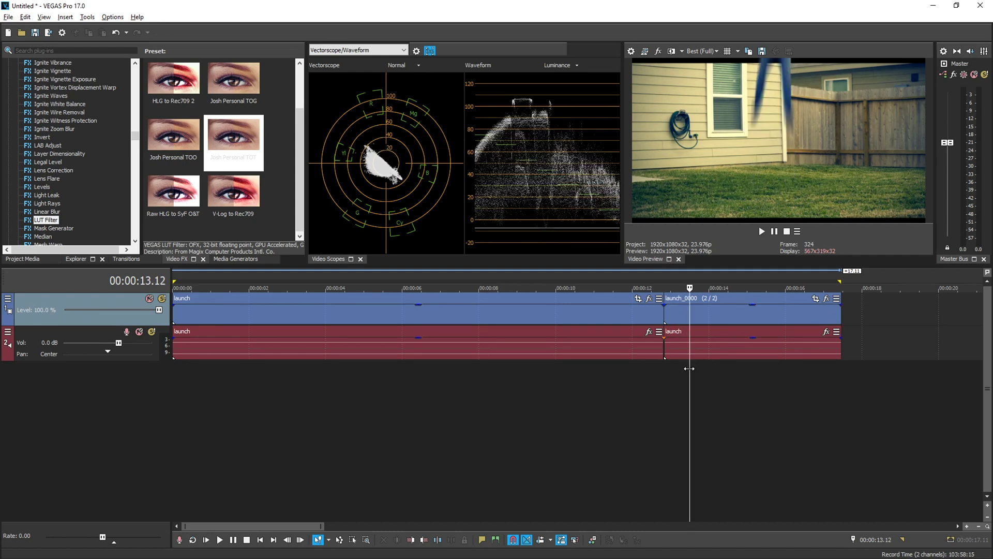
{"action": "left_click", "coordinate": [664, 384]}
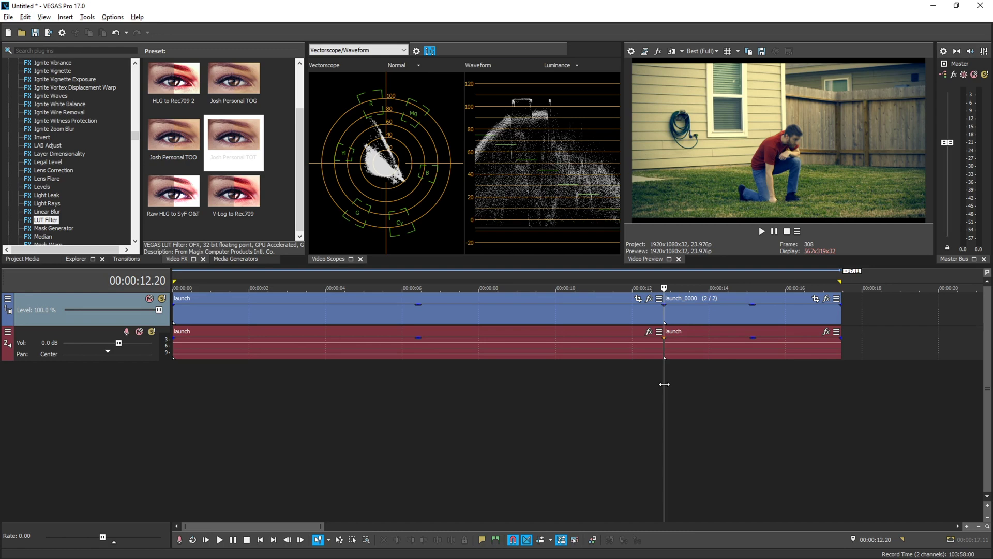
{"action": "left_click", "coordinate": [688, 393]}
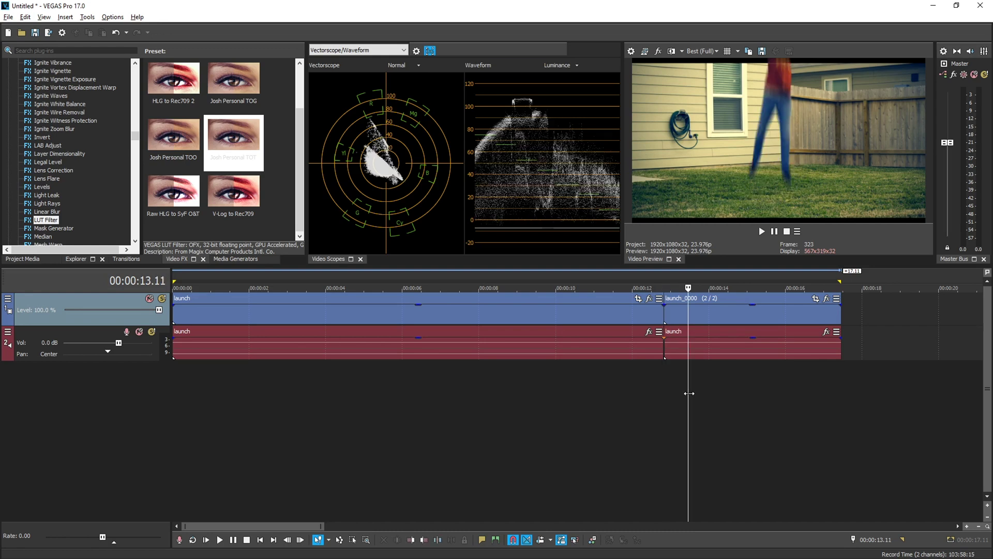